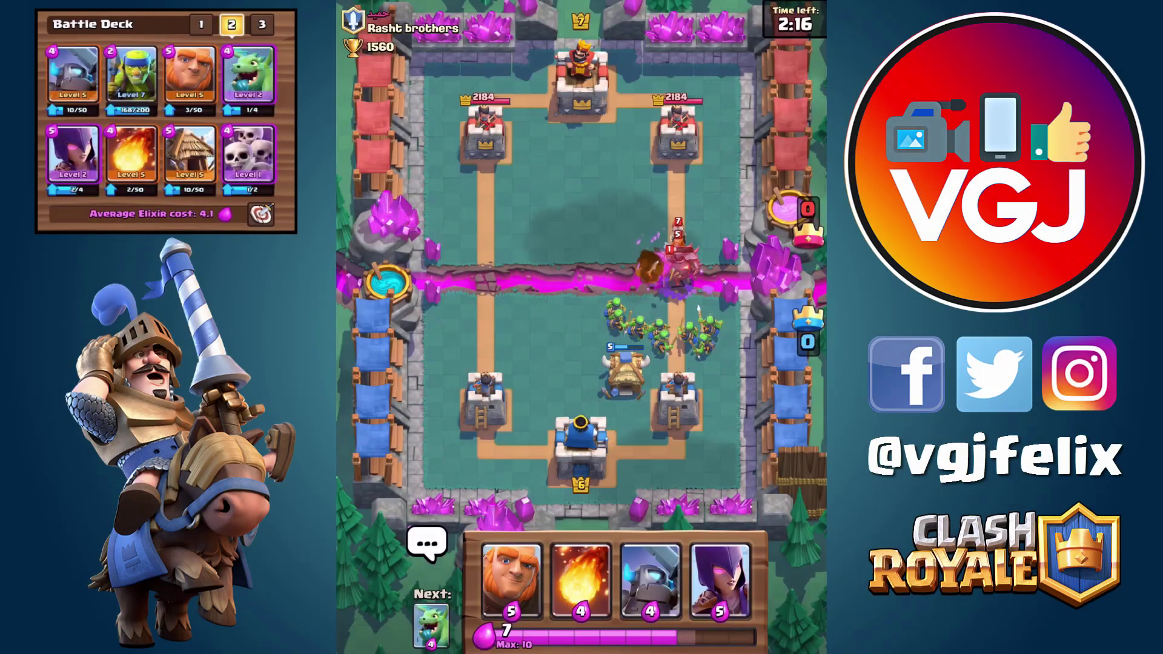
# - Save the blue Clash Royale knight wallpaper from Google Images as an image file
pyautogui.moveTo(580, 579); pyautogui.dragTo(566, 597)
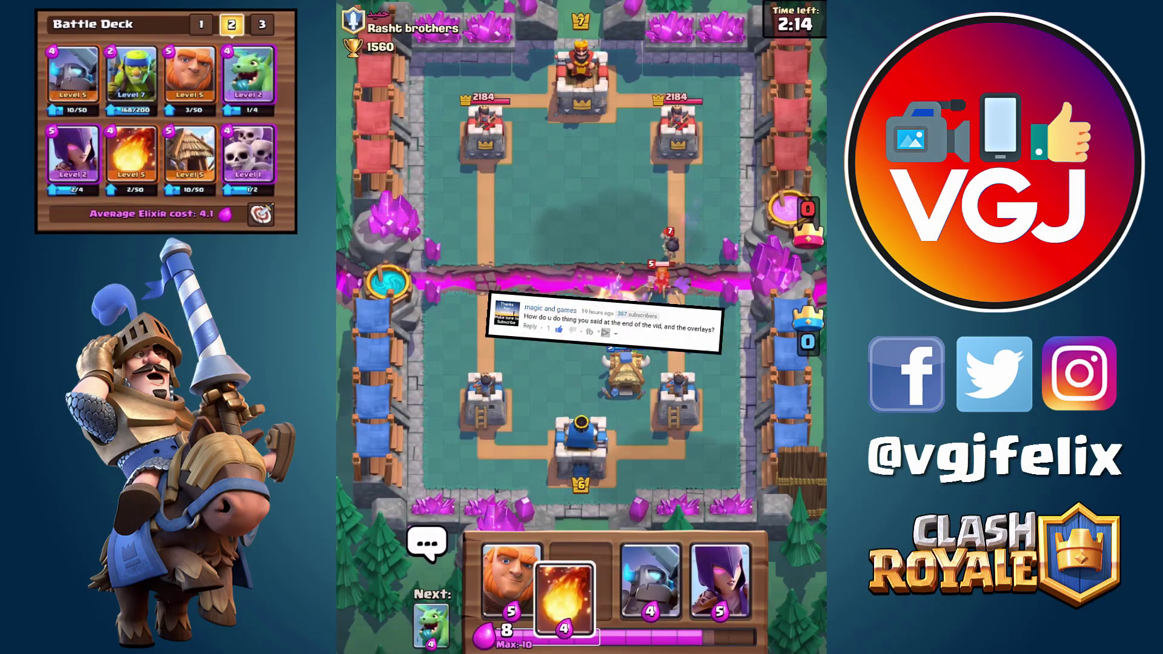
pyautogui.moveTo(650, 579); pyautogui.dragTo(678, 303)
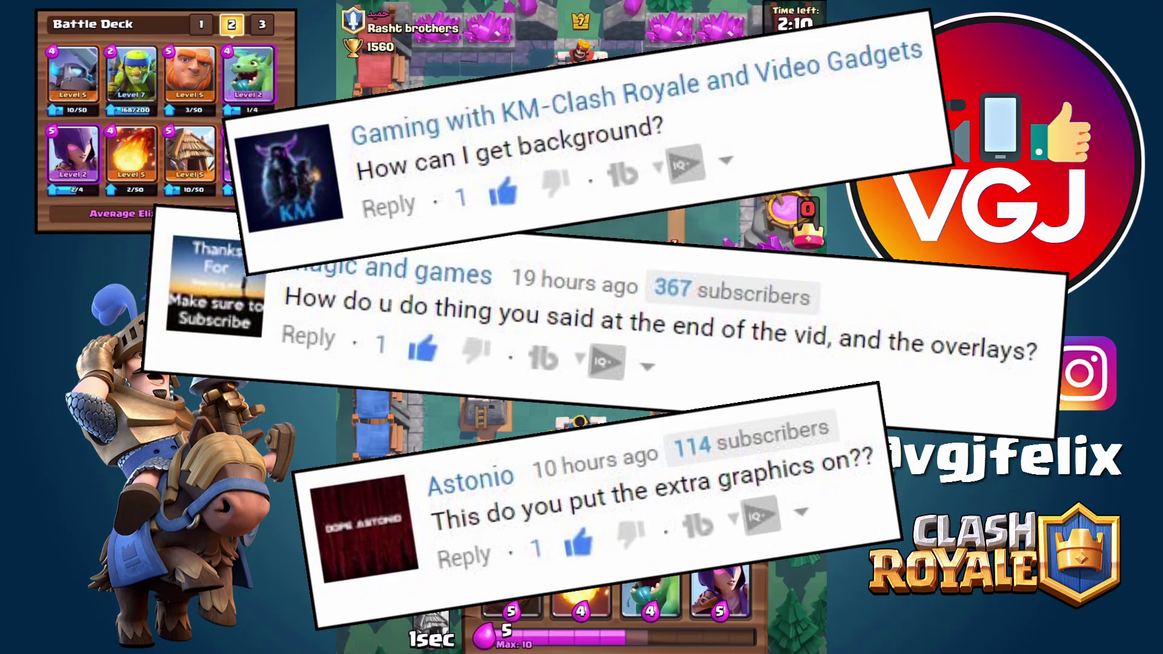
pyautogui.moveTo(650, 591); pyautogui.dragTo(674, 290)
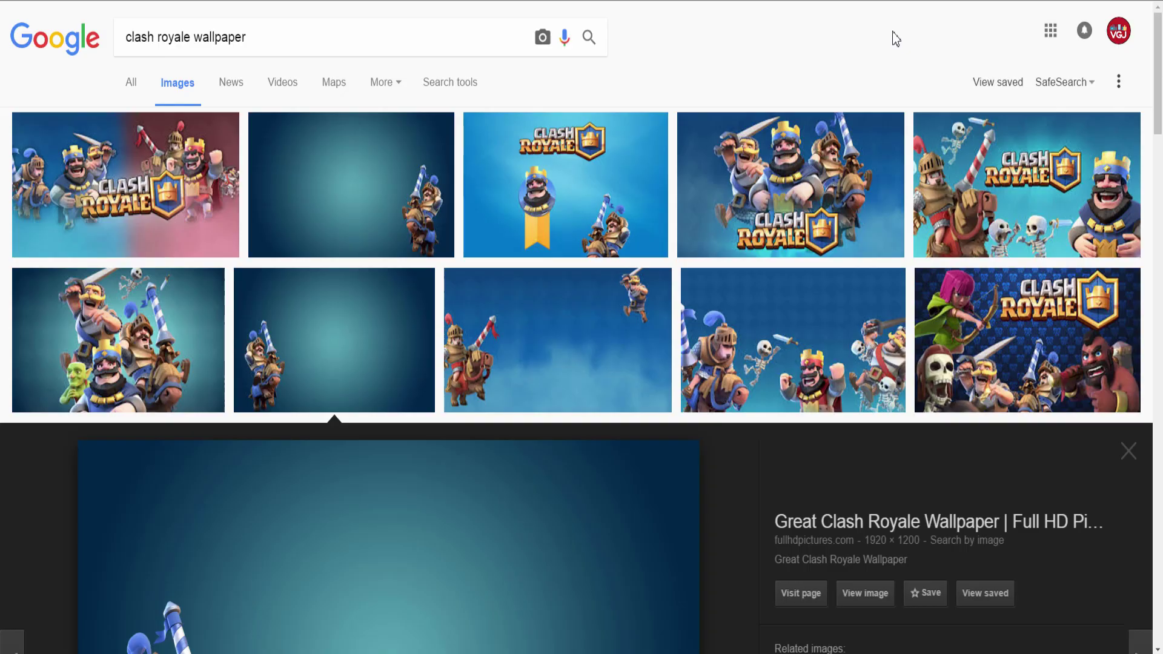
pyautogui.scroll(-5, 896, 39)
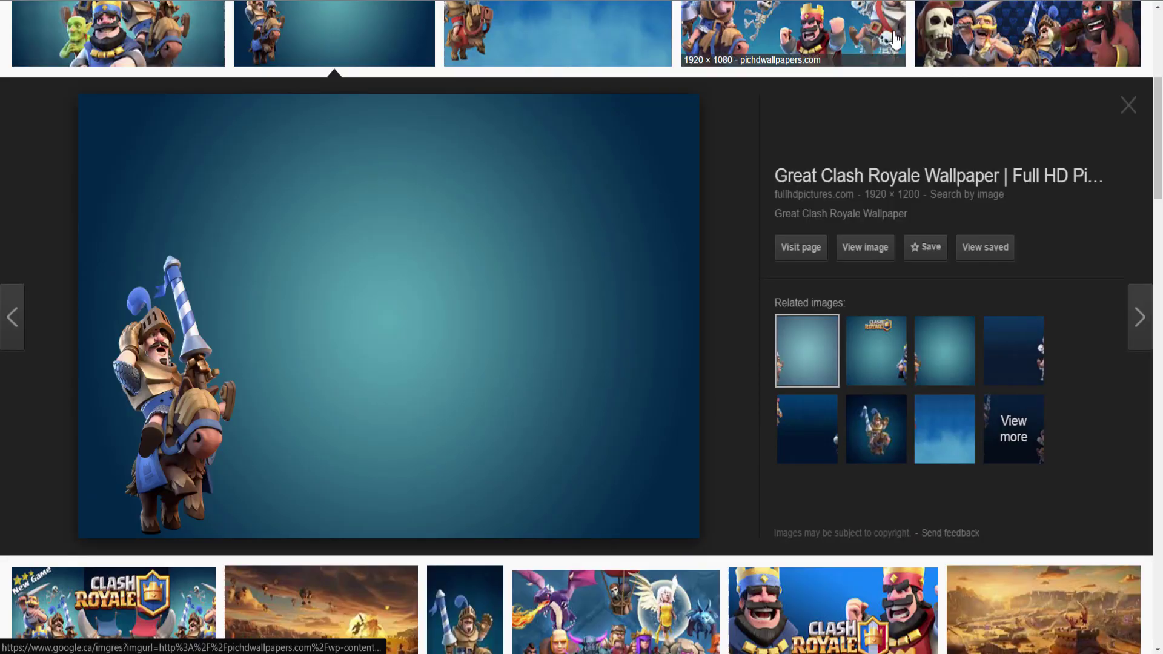
pyautogui.rightClick(446, 299)
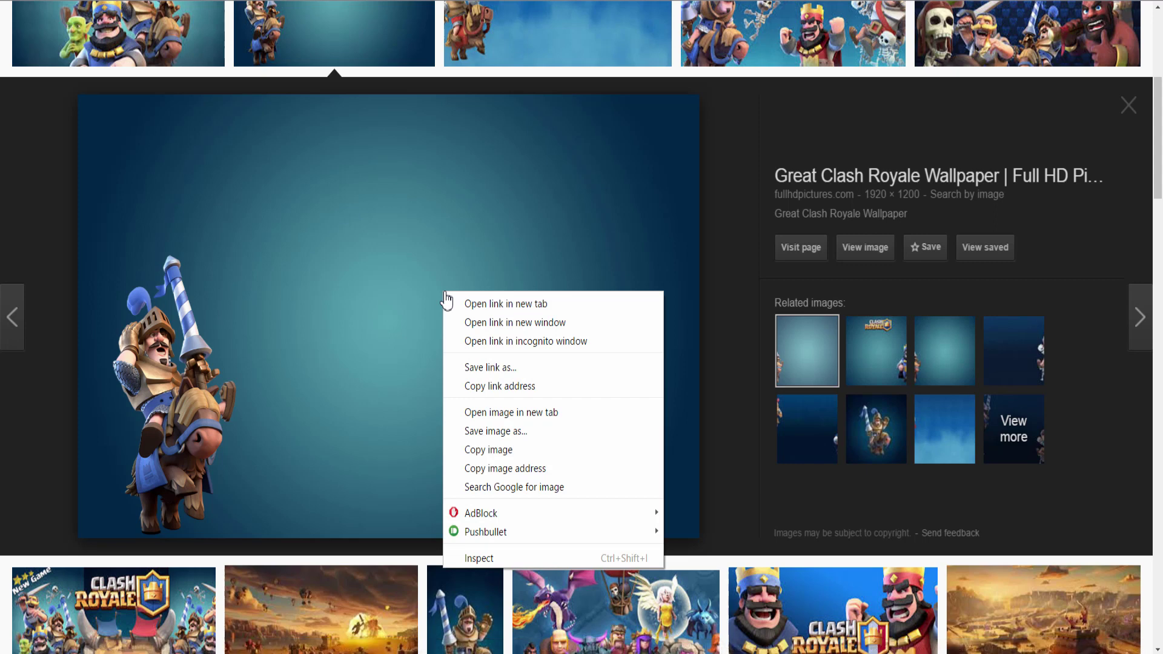
pyautogui.click(530, 431)
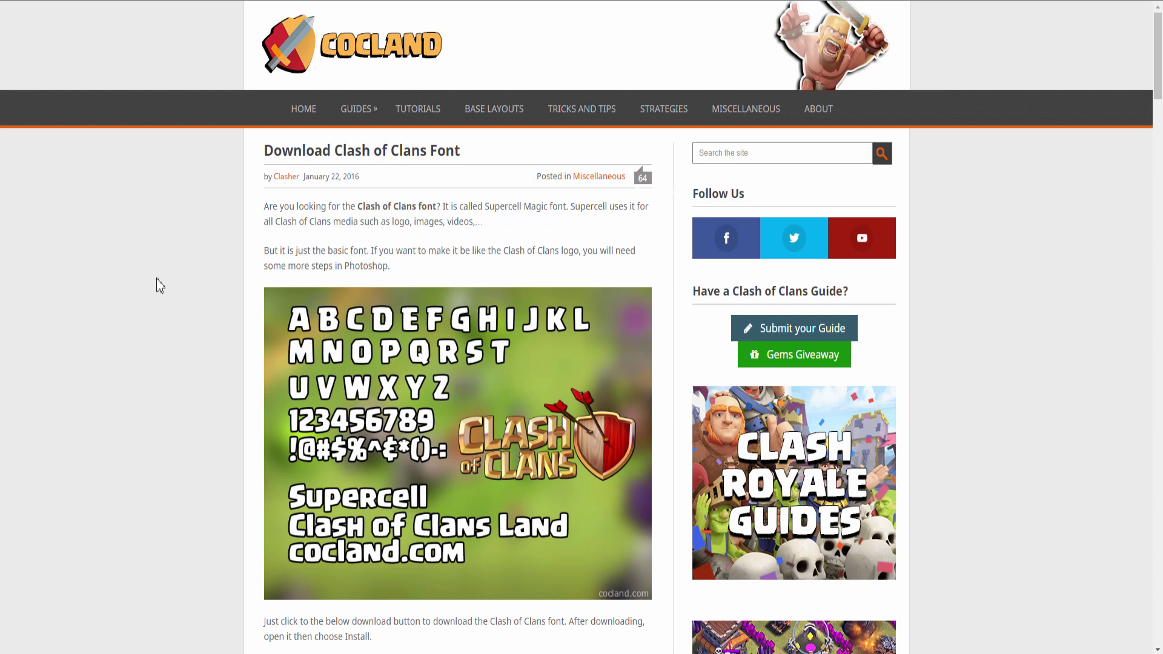
# - Download ClashofClansFont.zip from the Cocland font page
pyautogui.scroll(-3, 156, 285)
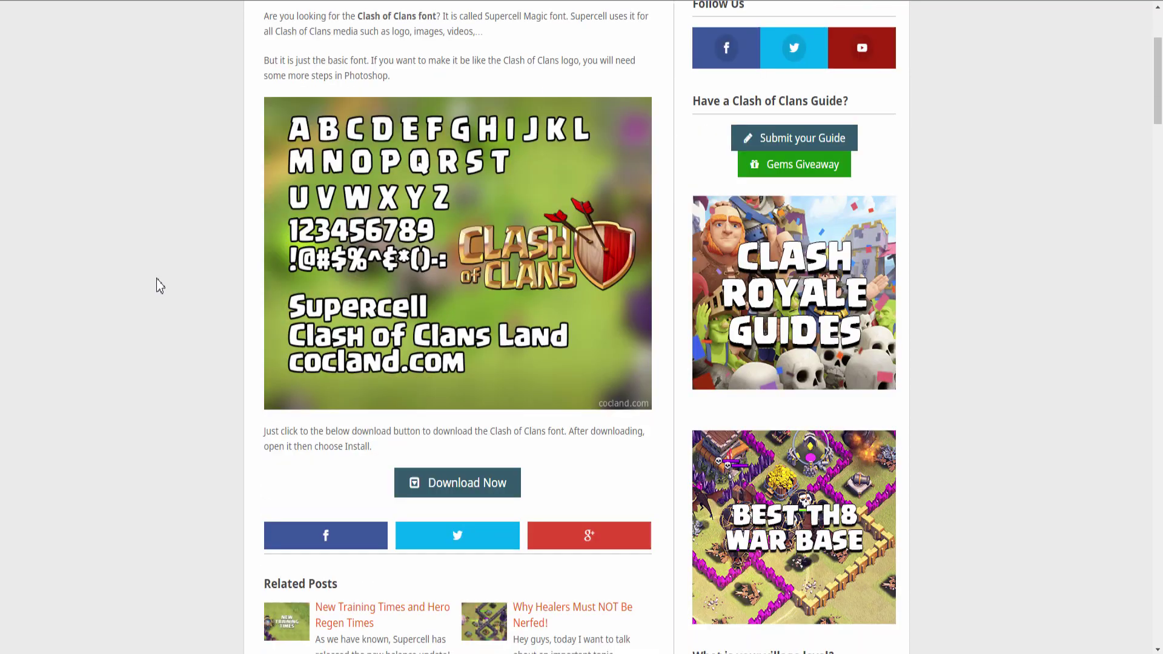
pyautogui.click(426, 471)
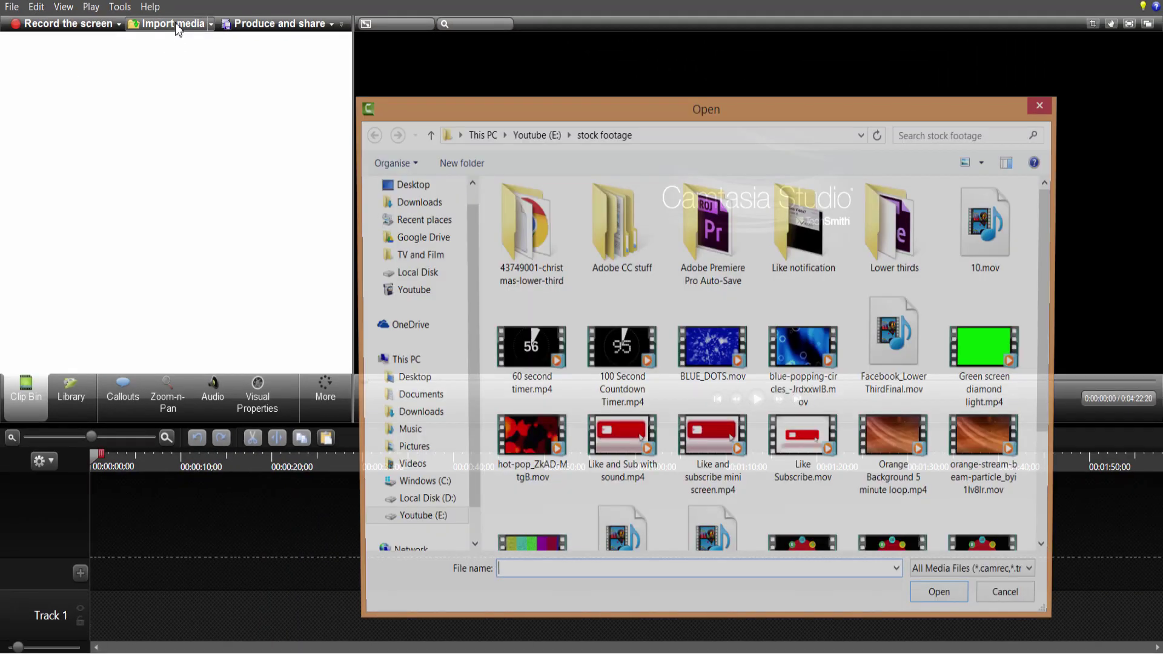
# - Browse to Youtube (E:) > ipad Mini 4 > Lets play > Clash Royale Test Video
pyautogui.click(515, 133)
pyautogui.doubleClick(867, 332)
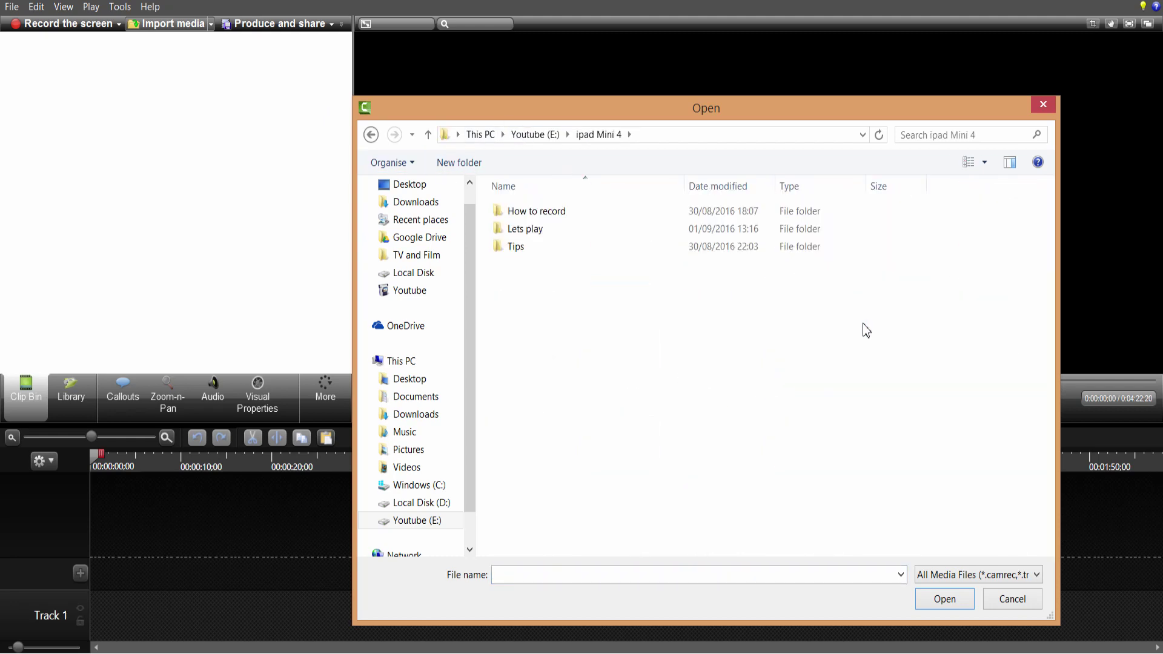
pyautogui.doubleClick(533, 230)
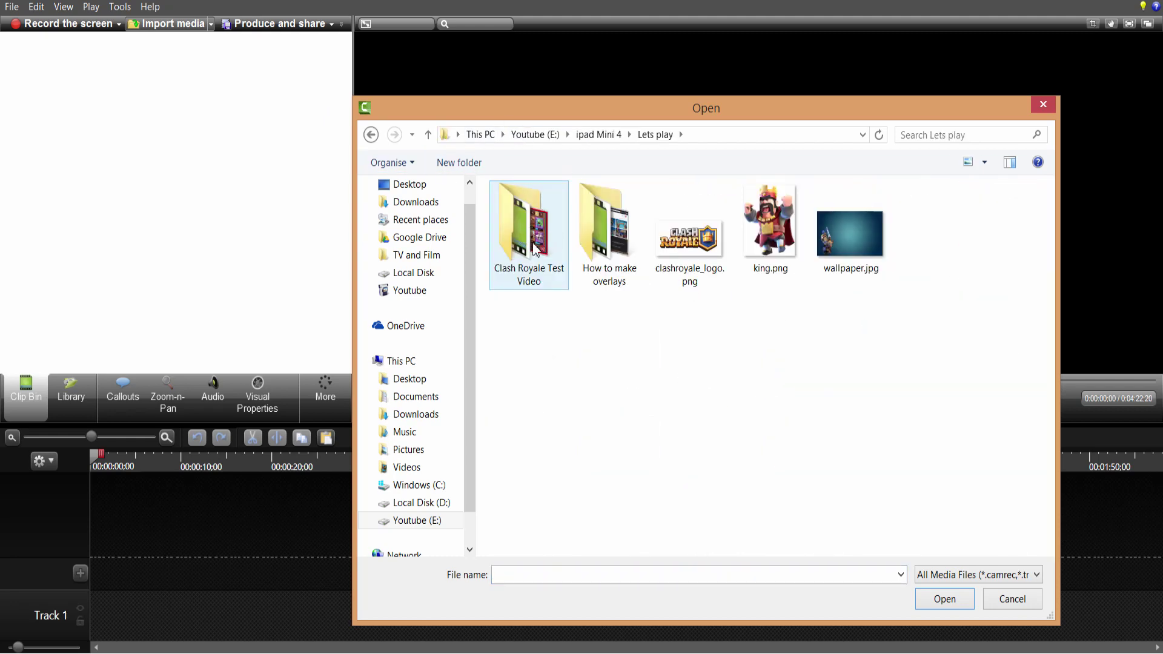
pyautogui.doubleClick(536, 246)
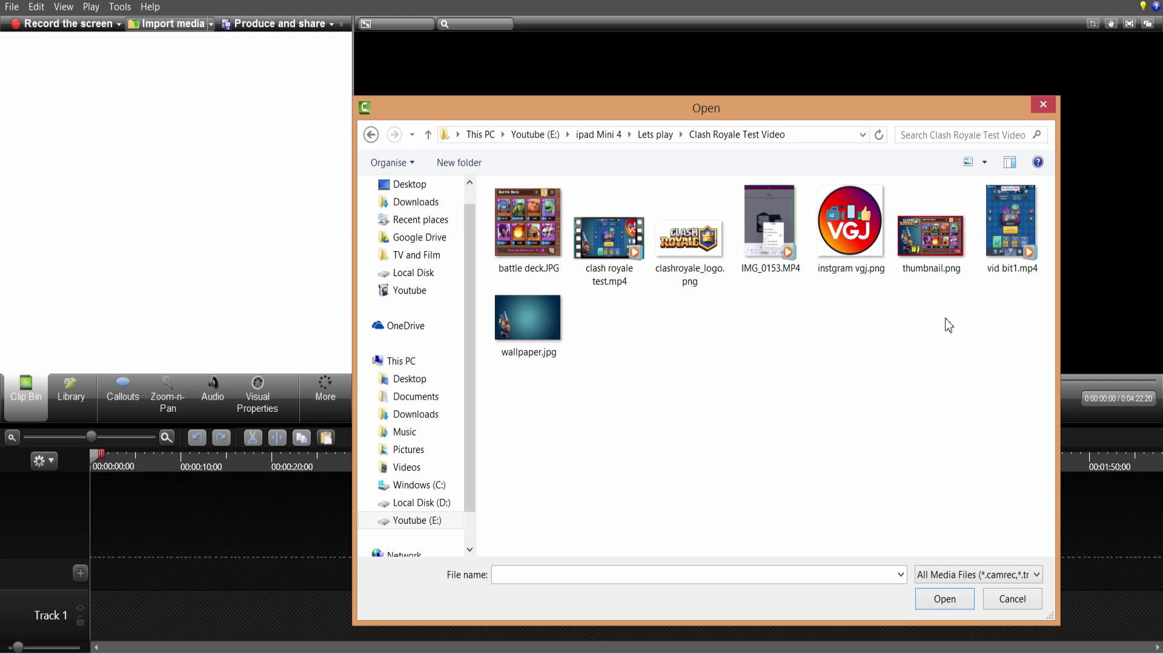
# - Import clashroyale_logo.png, wallpaper.jpg, instgram vgj.png and vid bit1.mp4 together
pyautogui.click(696, 255)
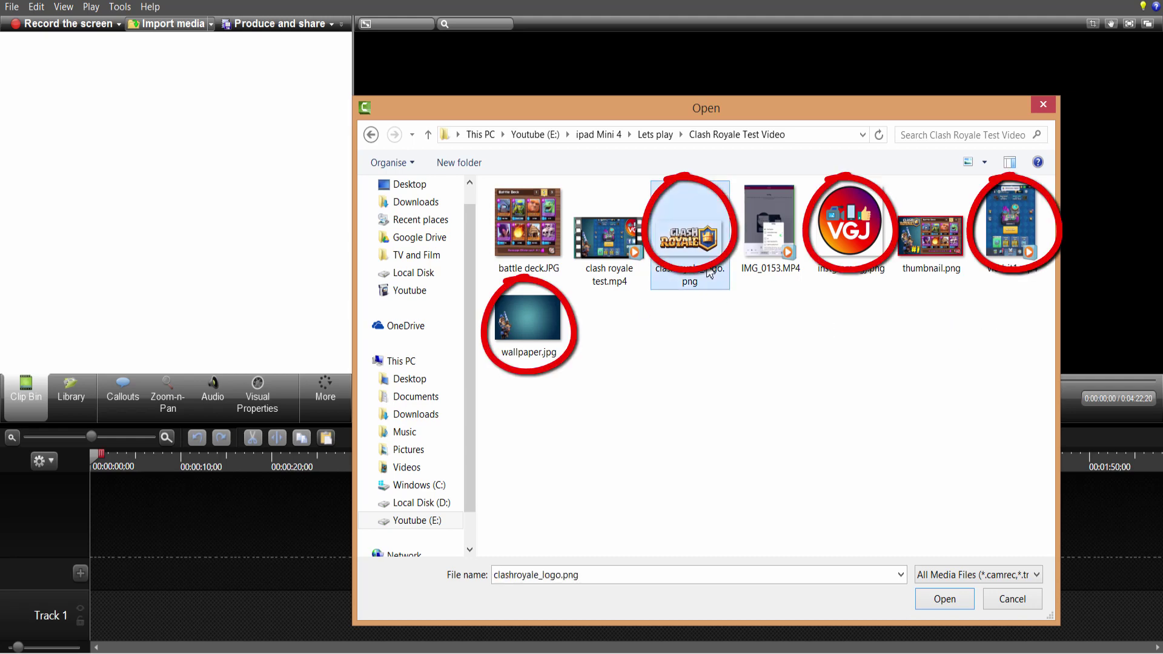
pyautogui.keyDown('ctrl'); pyautogui.click(527, 325); pyautogui.keyUp('ctrl')
pyautogui.keyDown('ctrl'); pyautogui.click(839, 242); pyautogui.keyUp('ctrl')
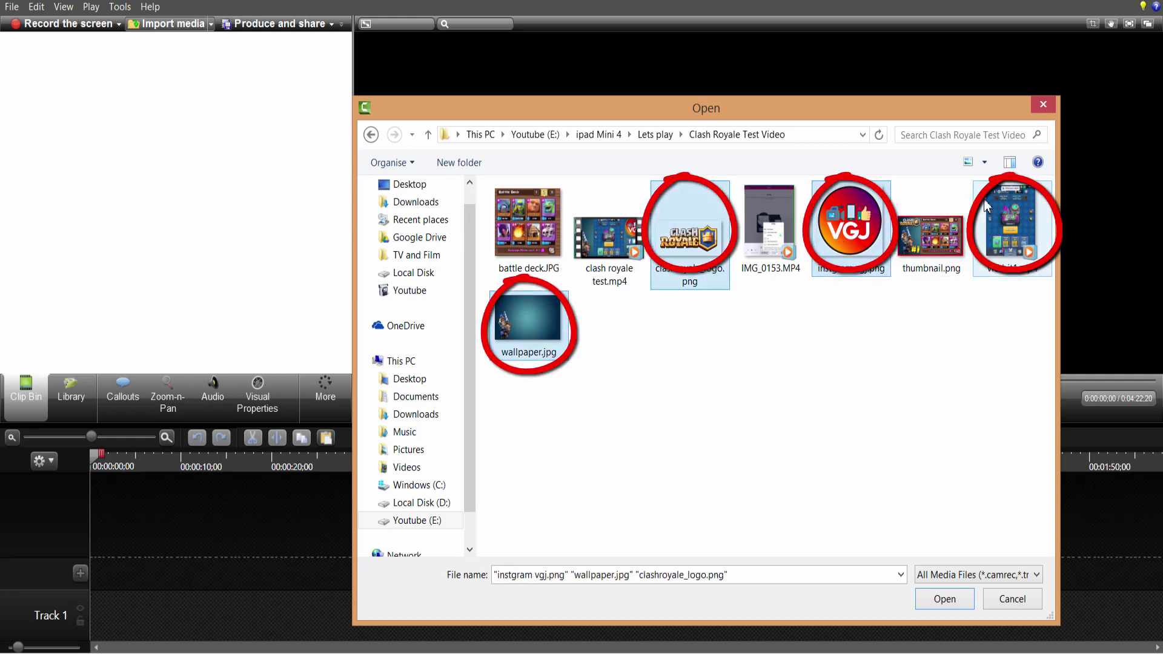
pyautogui.keyDown('ctrl'); pyautogui.click(994, 224); pyautogui.keyUp('ctrl')
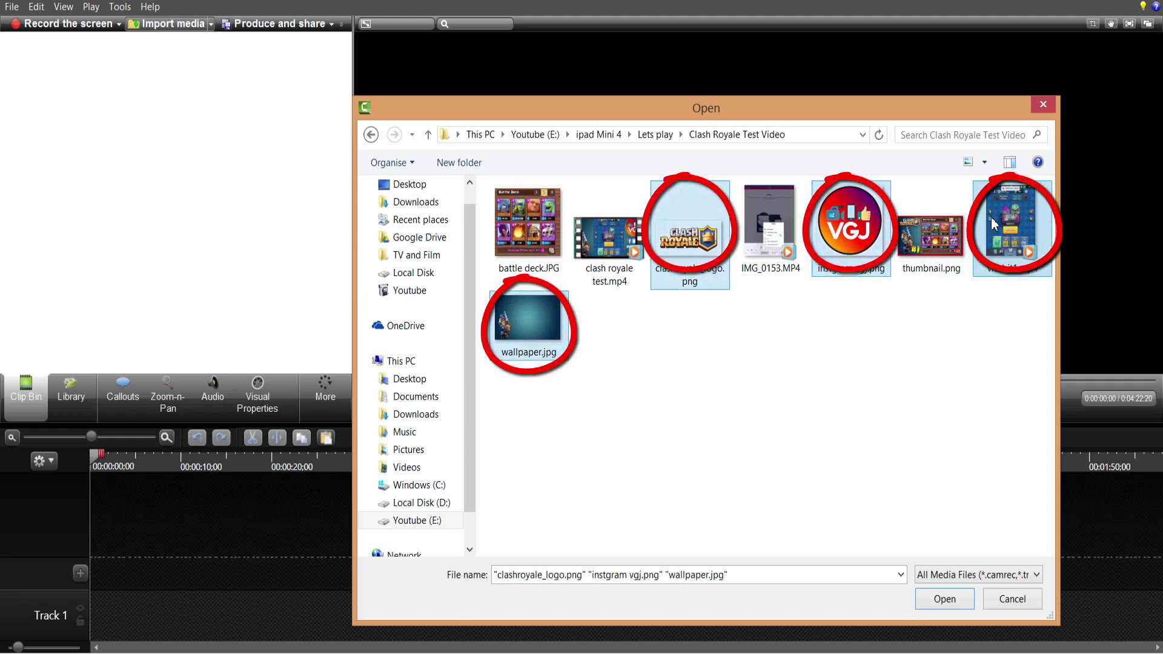
pyautogui.click(932, 605)
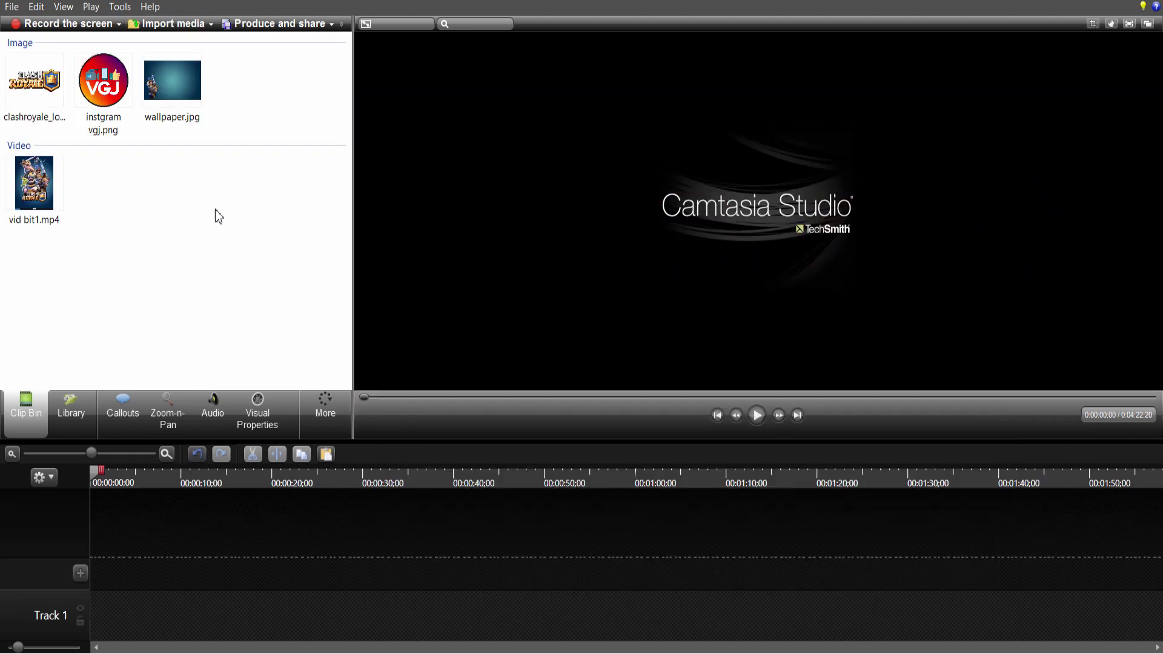
# - Place wallpaper.jpg at the start of Track 1 and stretch it across the 1920x1080 canvas
pyautogui.click(186, 98)
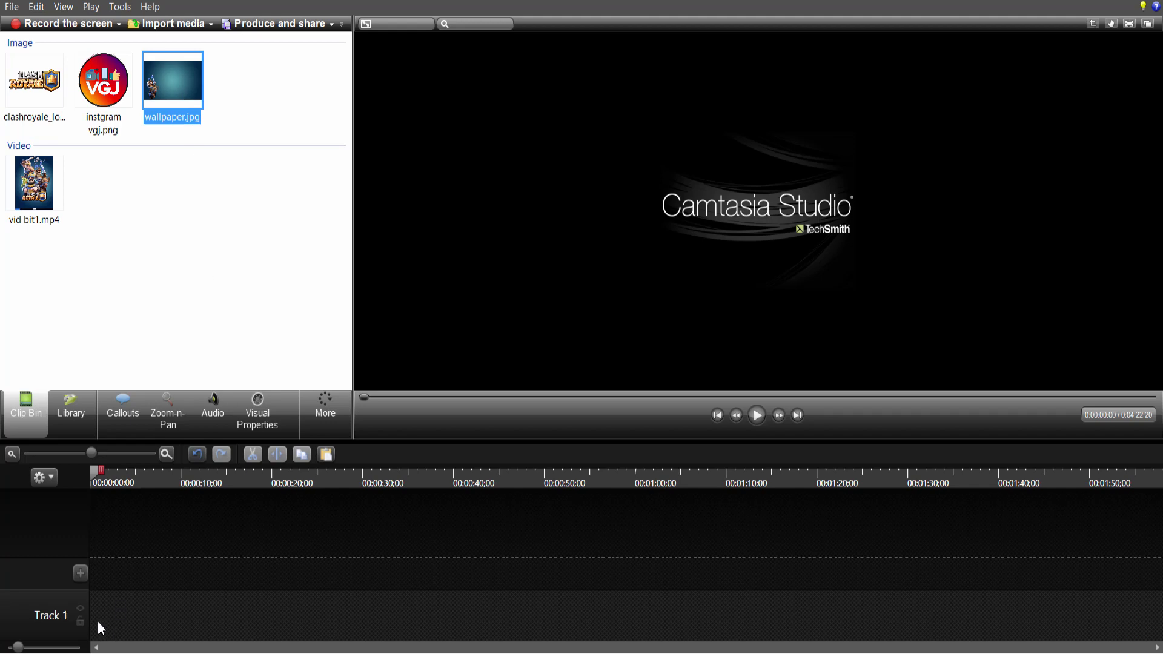
pyautogui.moveTo(101, 629)
pyautogui.mouseDown()
pyautogui.moveTo(161, 616)
pyautogui.moveTo(115, 628)
pyautogui.mouseUp()
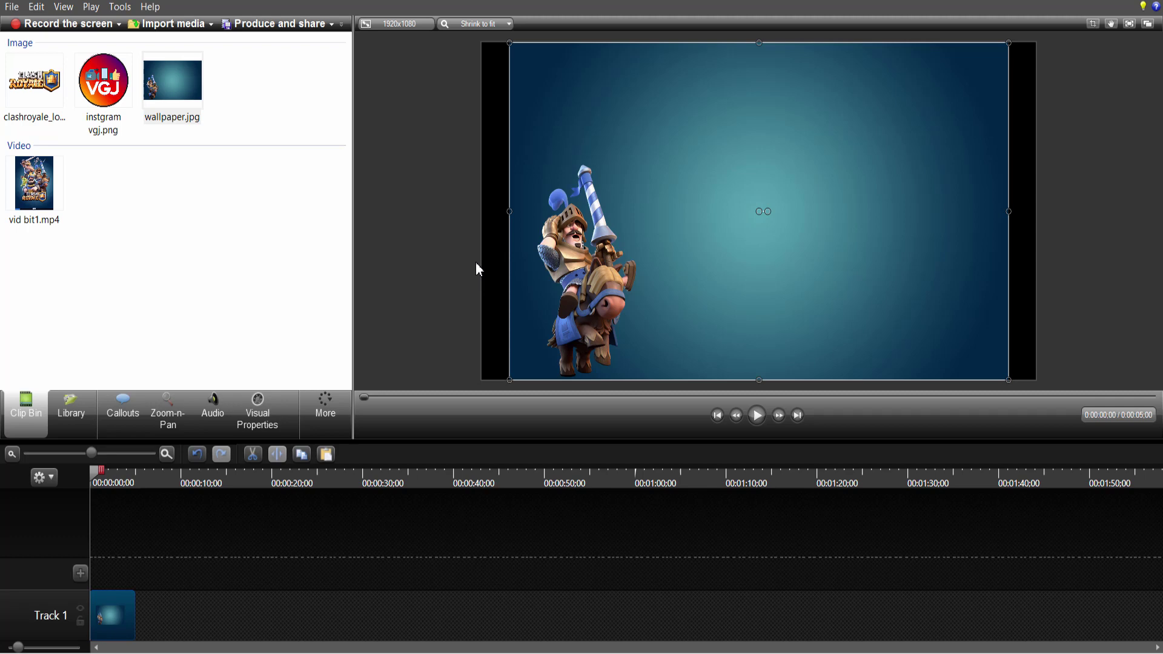
pyautogui.moveTo(509, 210); pyautogui.dragTo(482, 213)
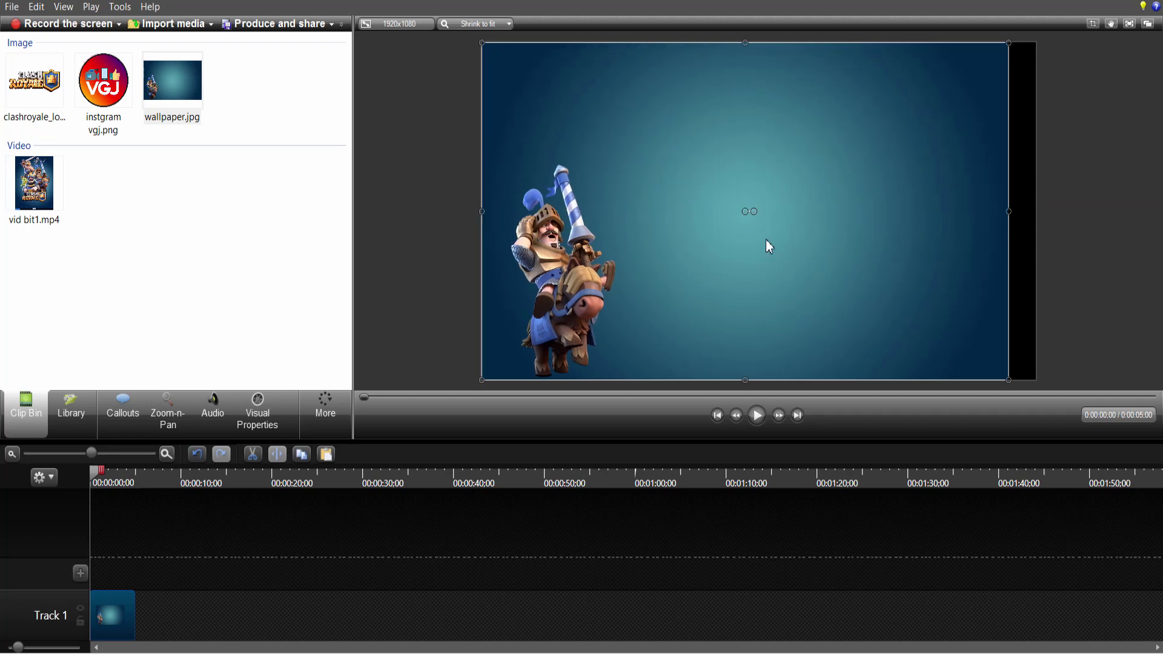
pyautogui.moveTo(1009, 211); pyautogui.dragTo(1036, 213)
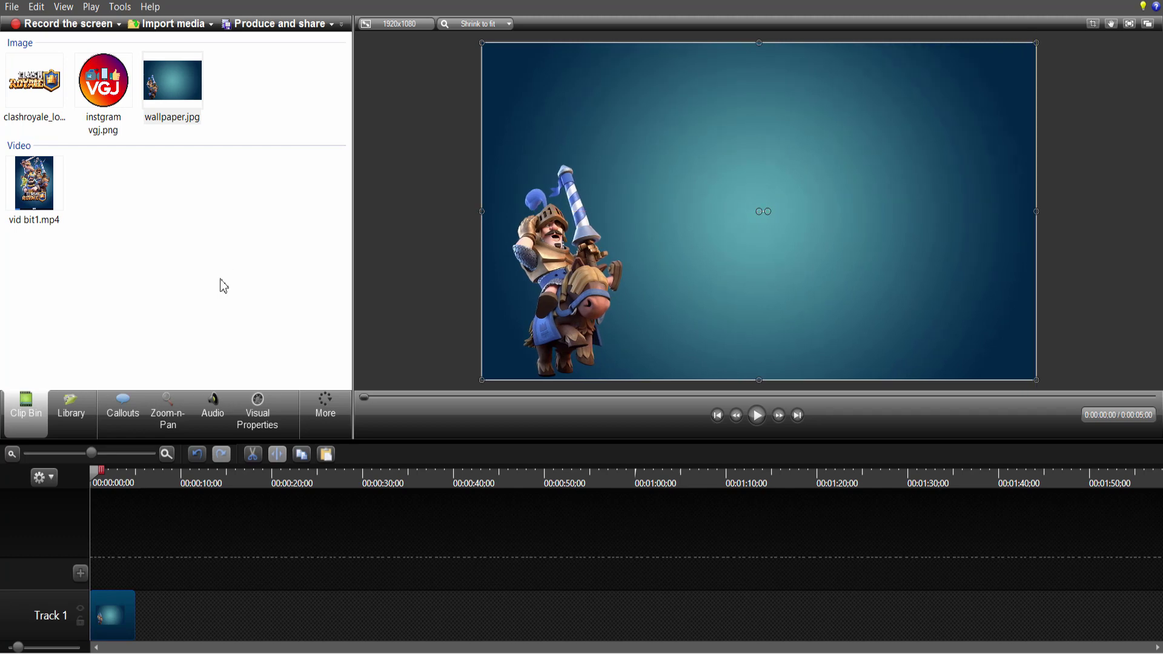
# - Add the Clash Royale logo on Track 2, shrunk into the bottom-right corner
pyautogui.click(43, 91)
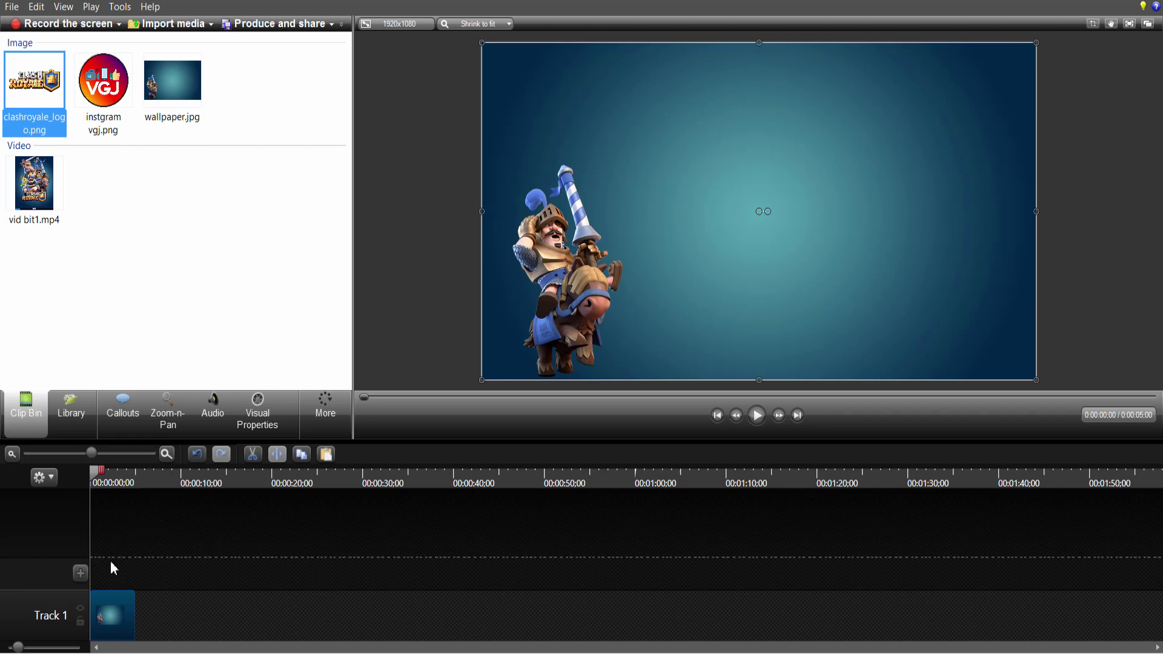
pyautogui.moveTo(110, 567); pyautogui.dragTo(103, 570)
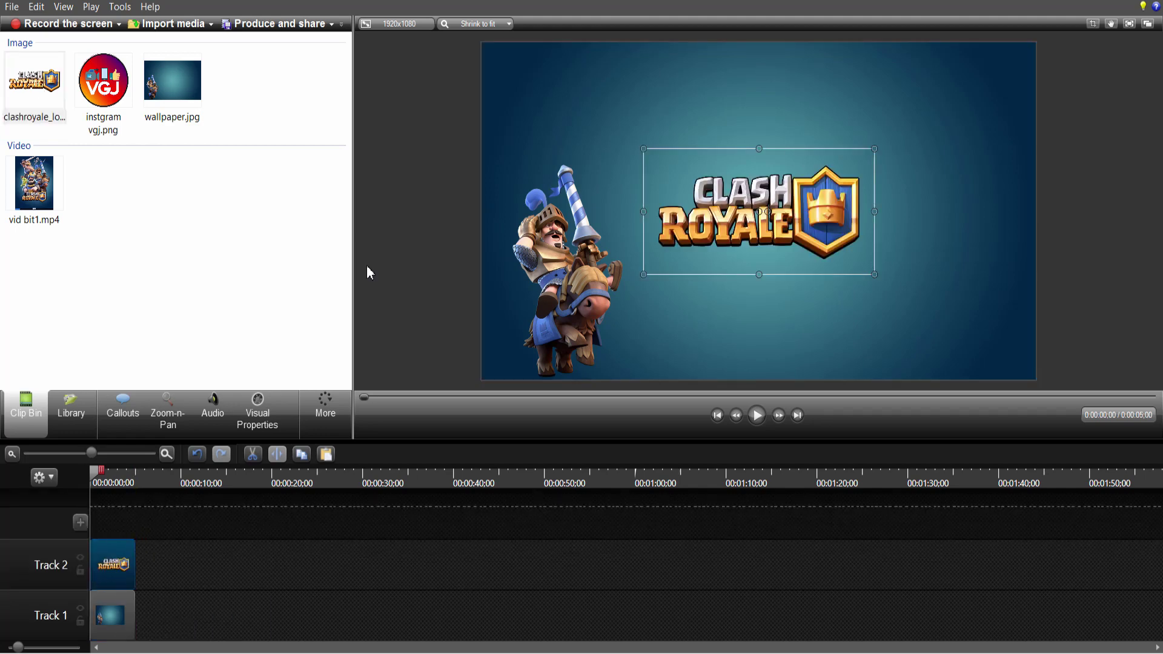
pyautogui.moveTo(773, 192); pyautogui.dragTo(934, 297)
pyautogui.moveTo(805, 254); pyautogui.dragTo(904, 318)
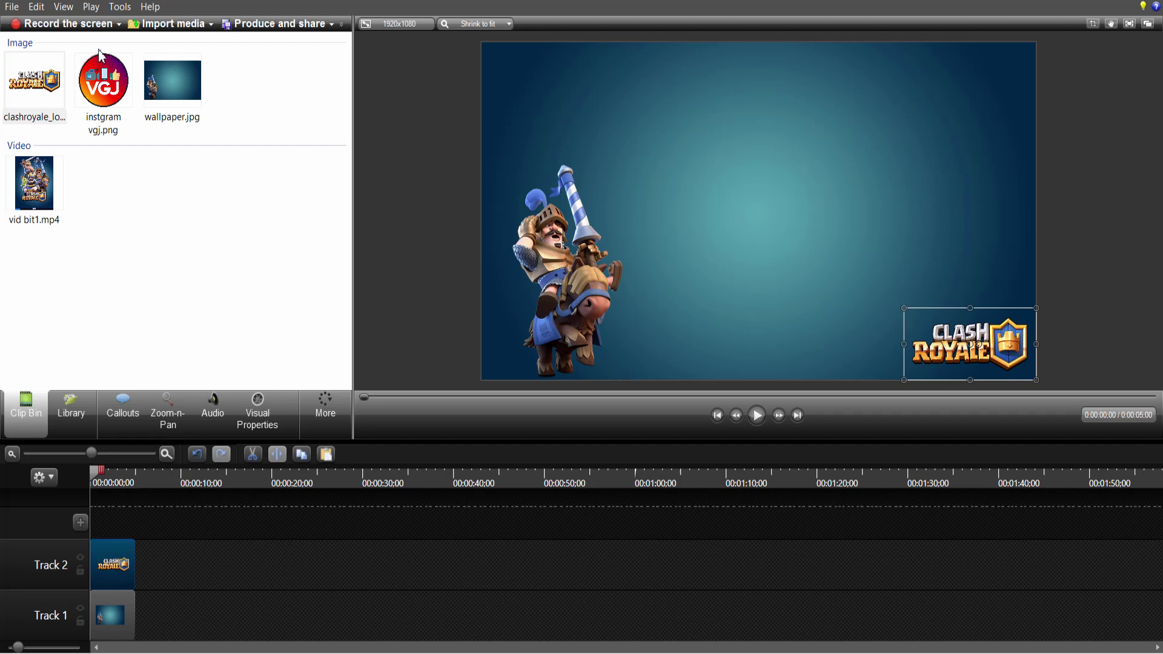
# - Add the VGJ logo on Track 3, shrunk into the top-right corner
pyautogui.moveTo(100, 56); pyautogui.dragTo(145, 468)
pyautogui.moveTo(103, 518); pyautogui.dragTo(101, 515)
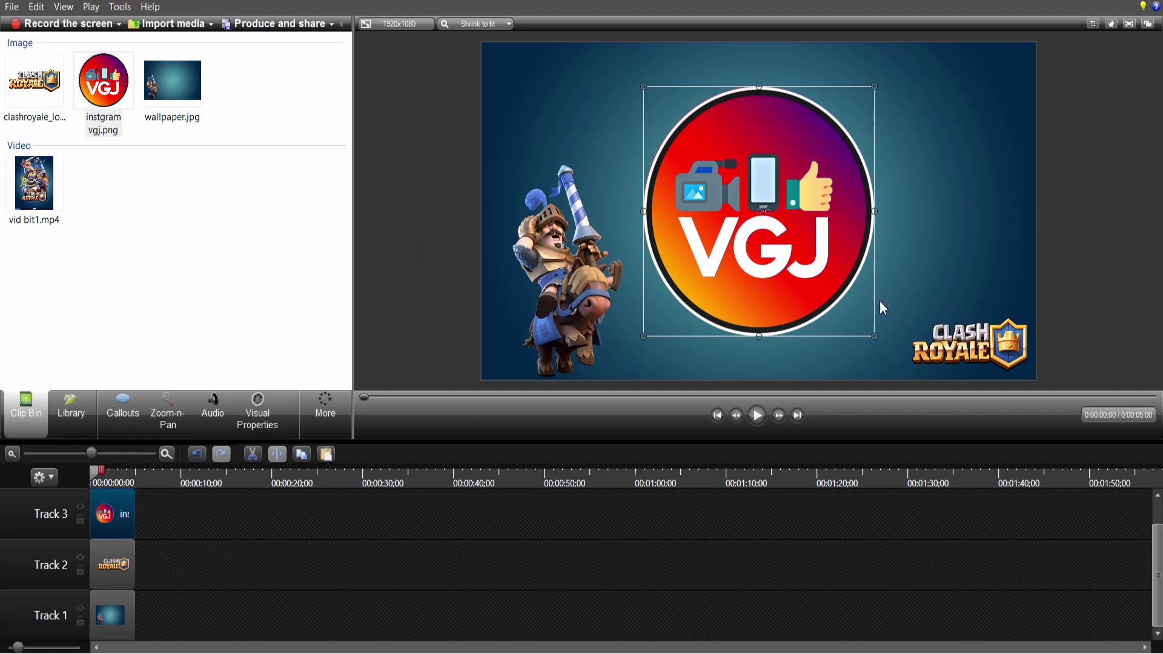
pyautogui.moveTo(875, 336); pyautogui.dragTo(998, 165)
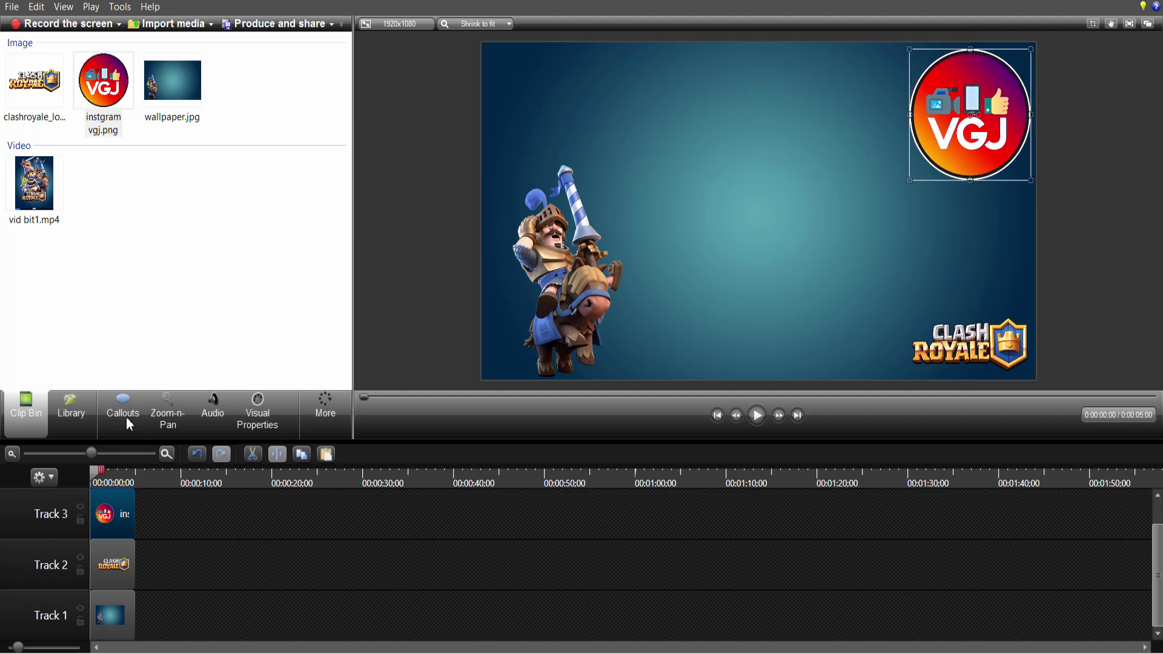
pyautogui.click(147, 516)
# - Add vid bit1.mp4 on Track 4 as a centred portrait gameplay clip
pyautogui.scroll(1, 148, 515)
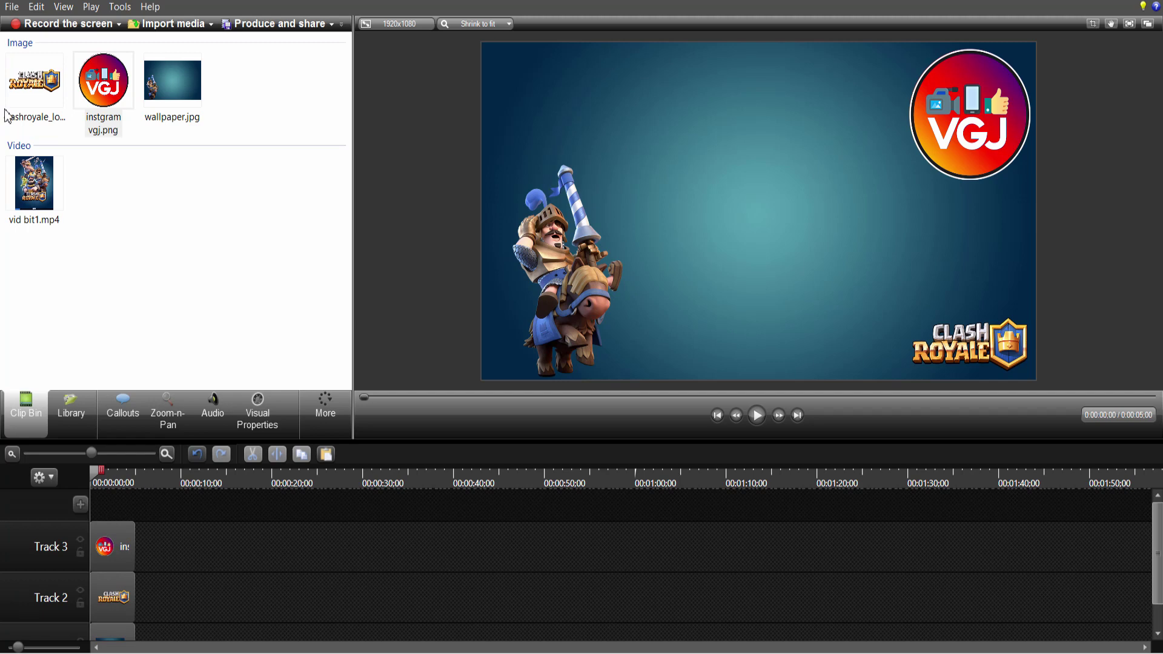
pyautogui.click(36, 183)
pyautogui.moveTo(101, 513); pyautogui.dragTo(101, 512)
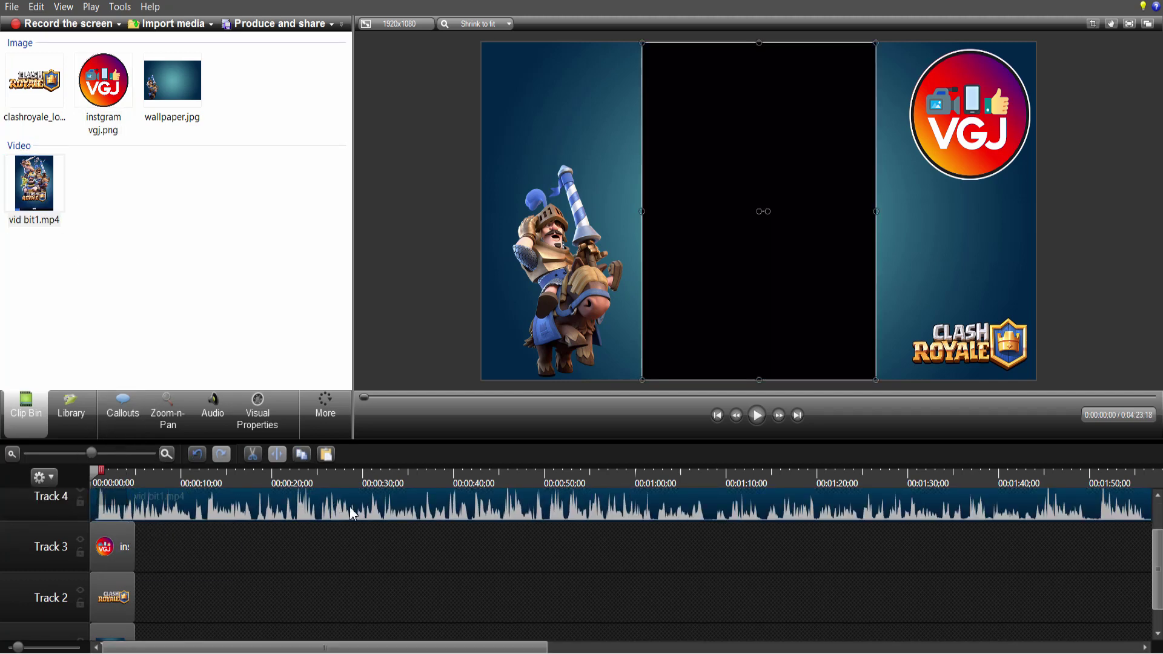
pyautogui.click(397, 583)
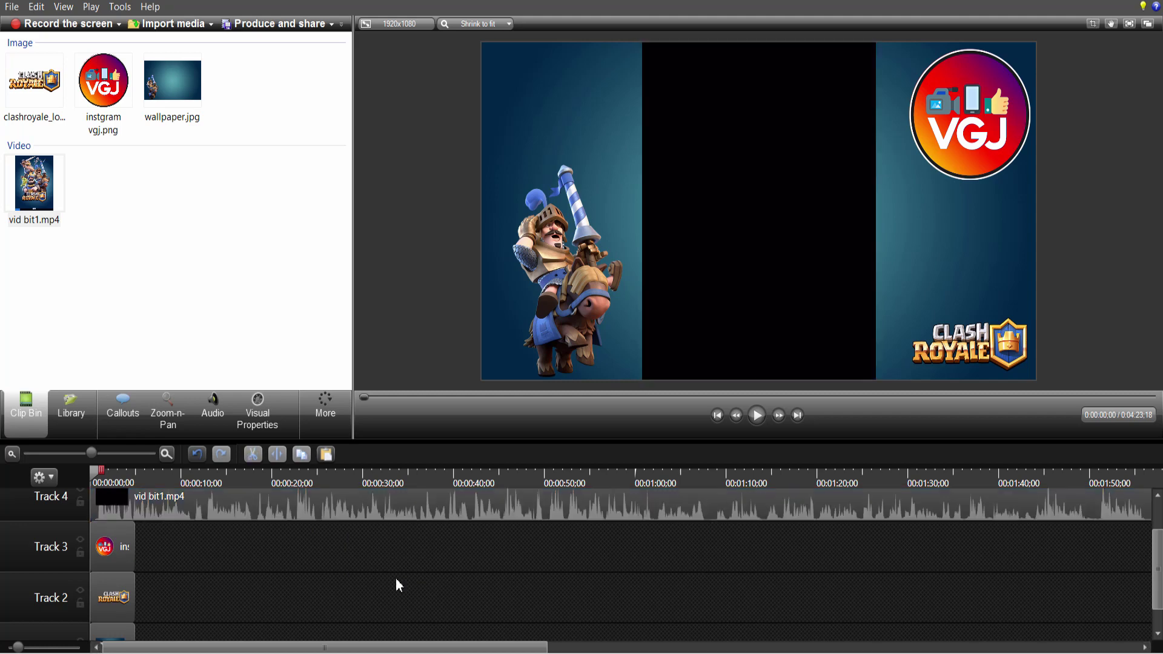
# - Extend the VGJ logo, Clash Royale logo and wallpaper clips to the video's end, about 4:23
pyautogui.scroll(-2, 397, 583)
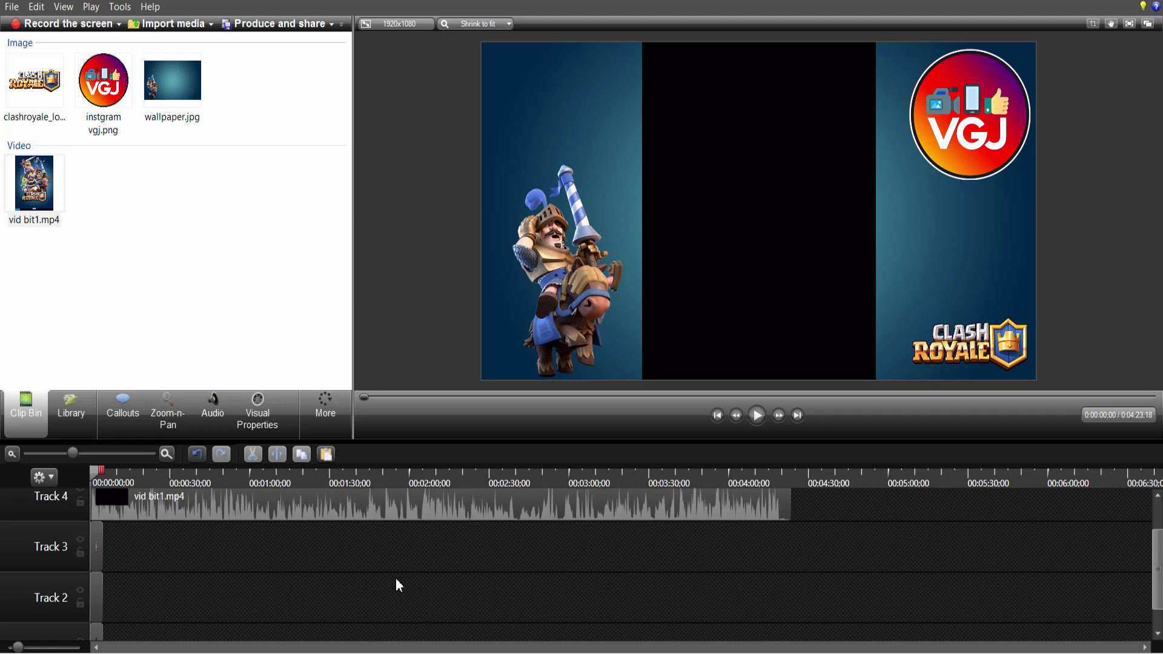
pyautogui.moveTo(104, 541); pyautogui.dragTo(792, 561)
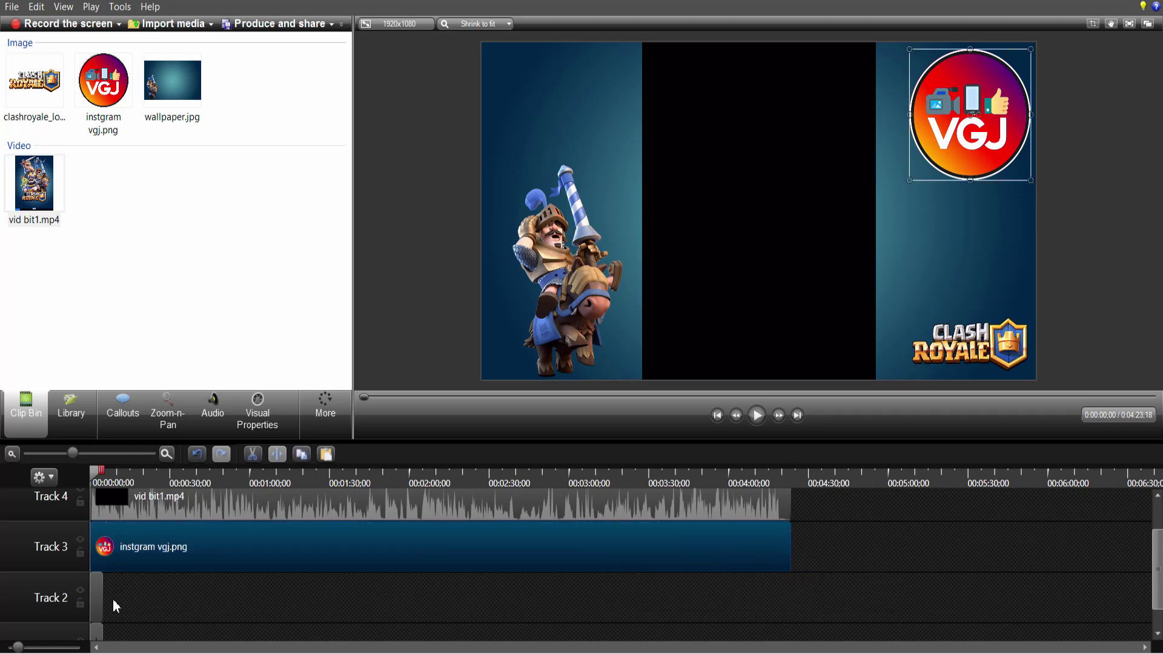
pyautogui.moveTo(101, 601); pyautogui.dragTo(792, 619)
pyautogui.scroll(-1, 381, 637)
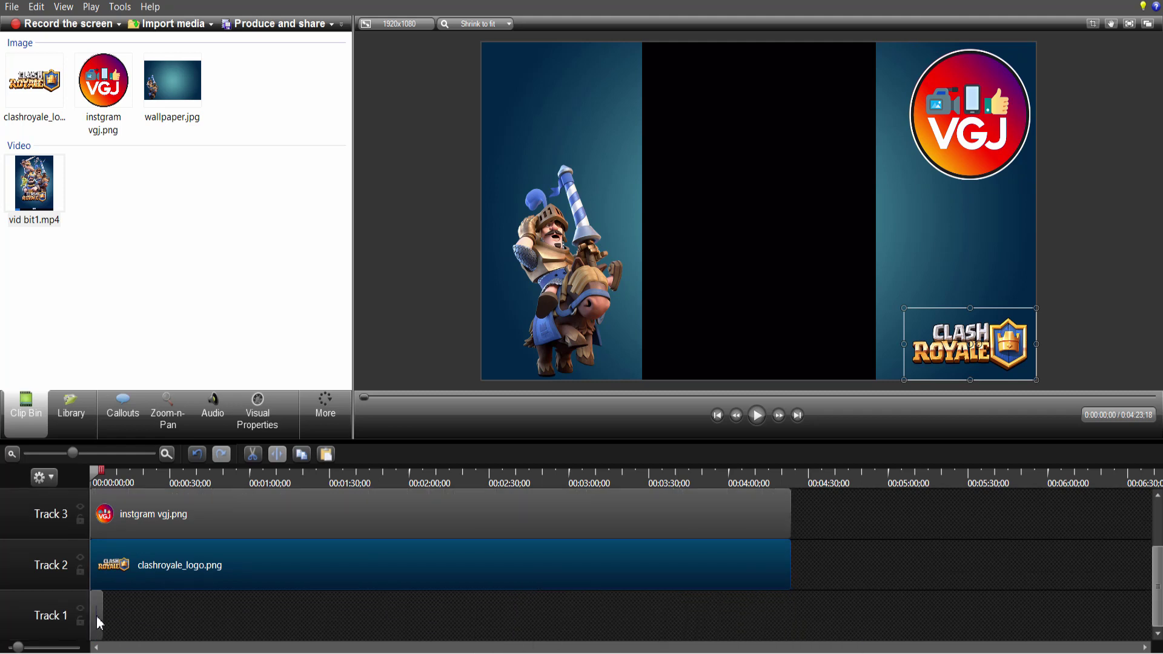
pyautogui.moveTo(101, 615); pyautogui.dragTo(792, 632)
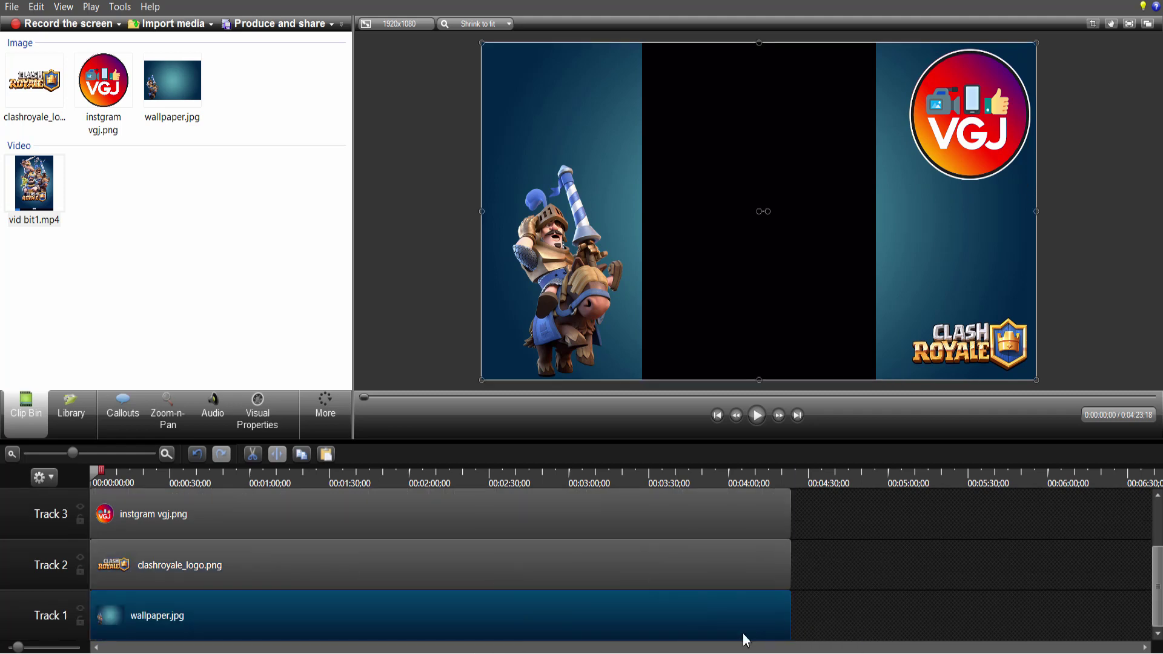
pyautogui.click(187, 485)
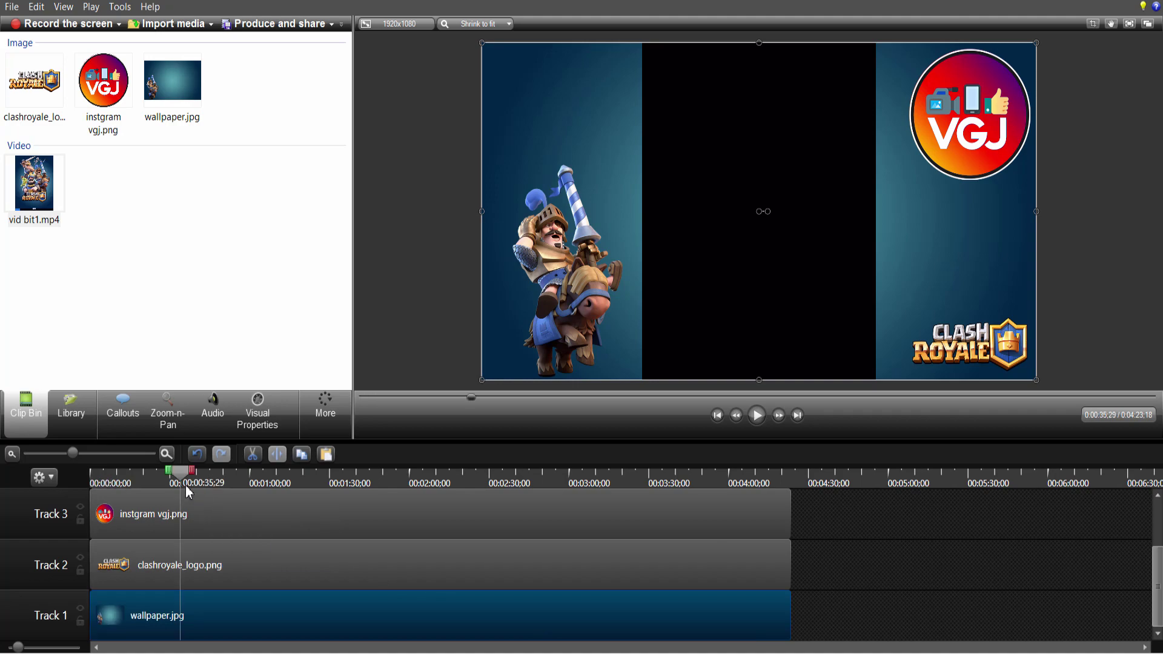
pyautogui.click(259, 479)
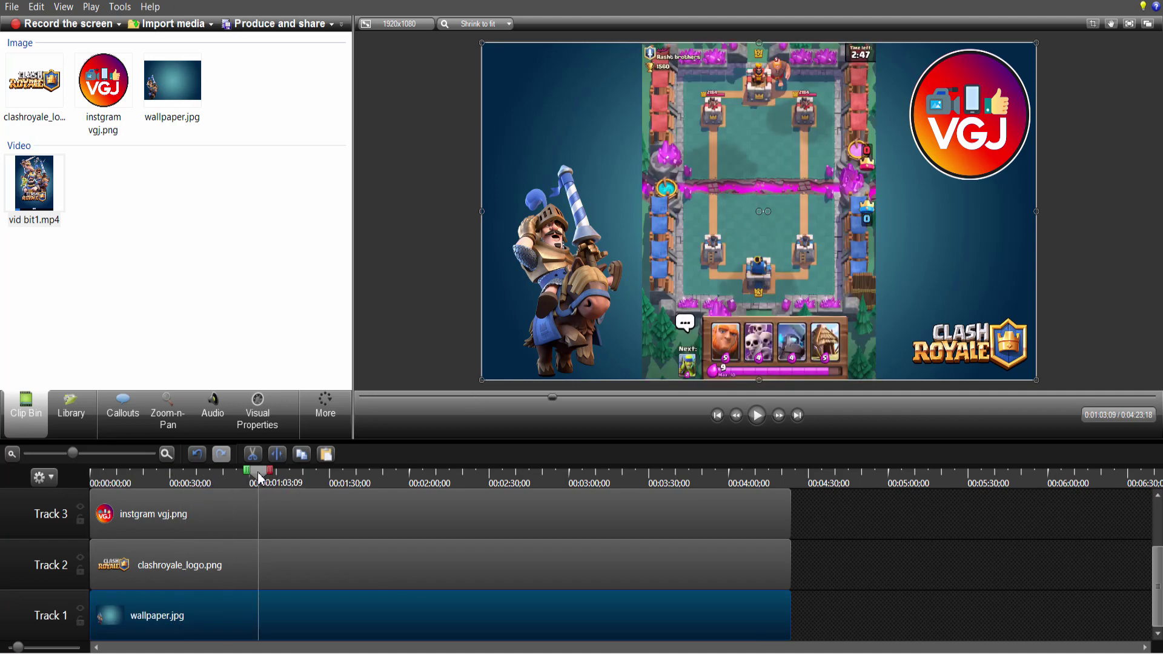
pyautogui.click(354, 481)
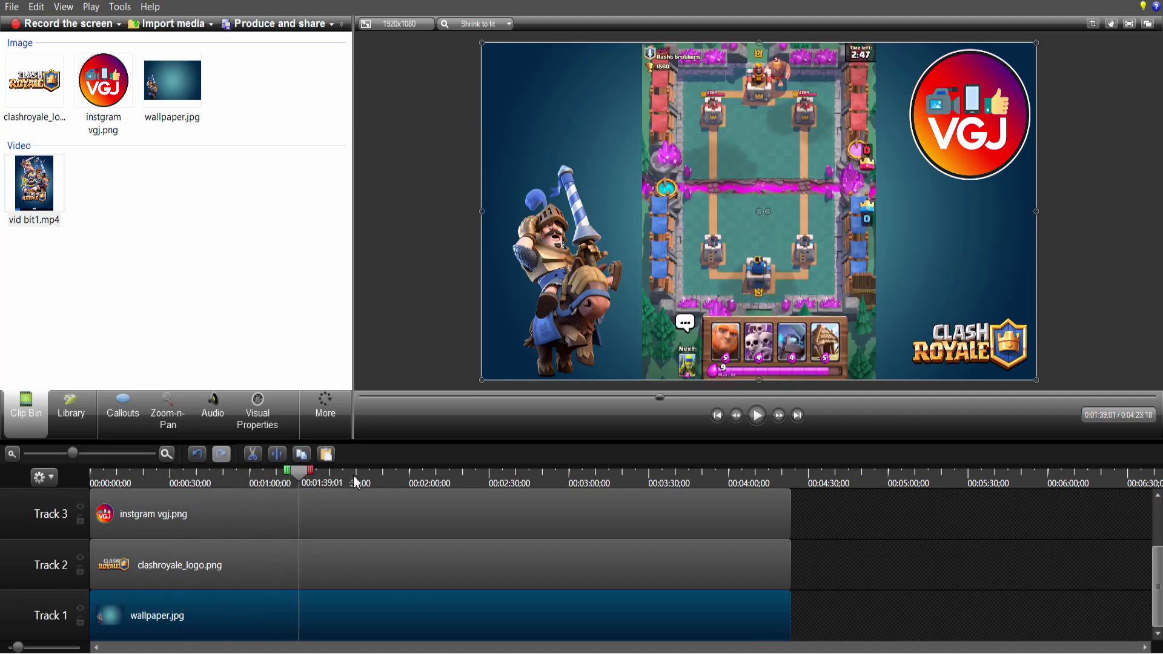
pyautogui.click(464, 482)
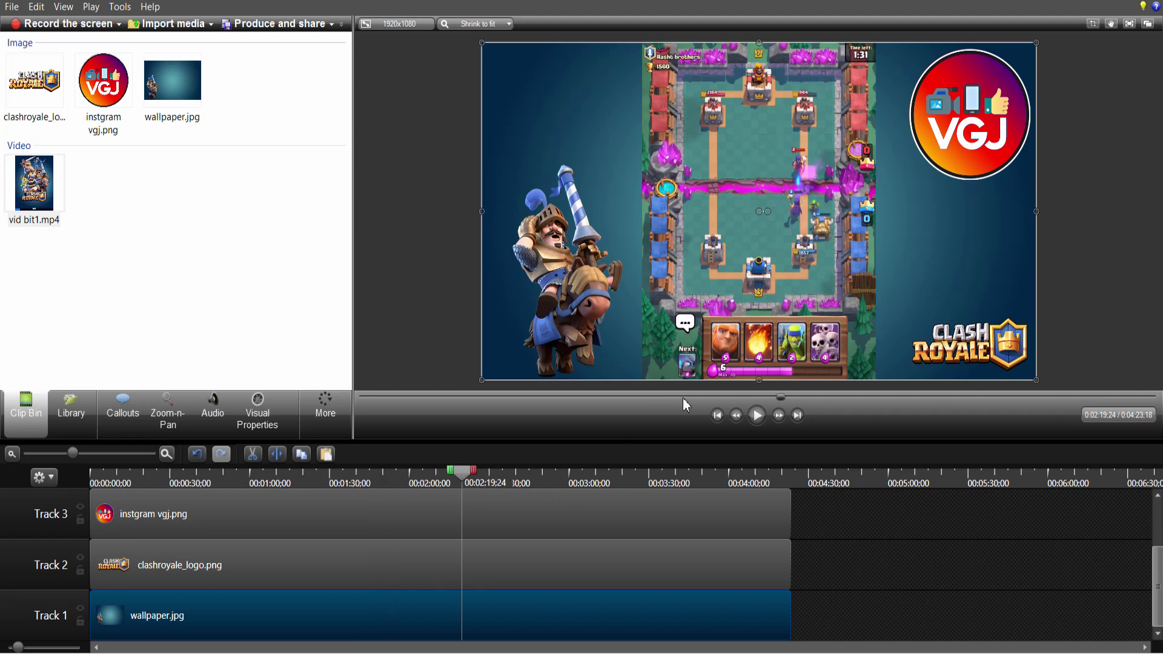
pyautogui.click(757, 416)
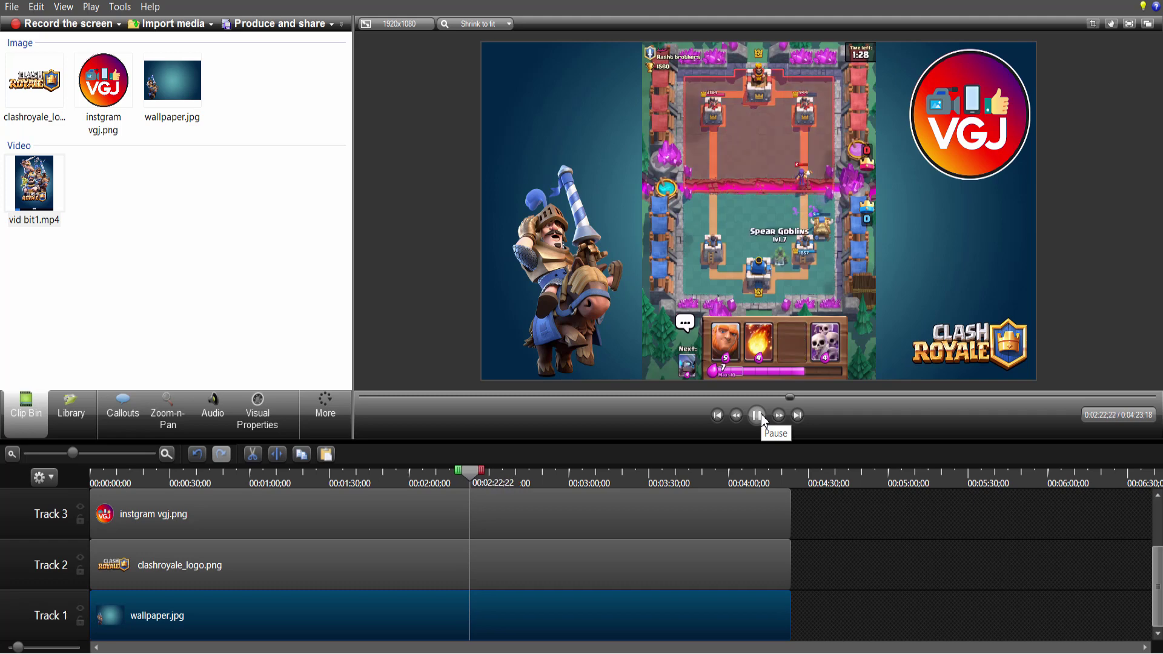
pyautogui.click(757, 416)
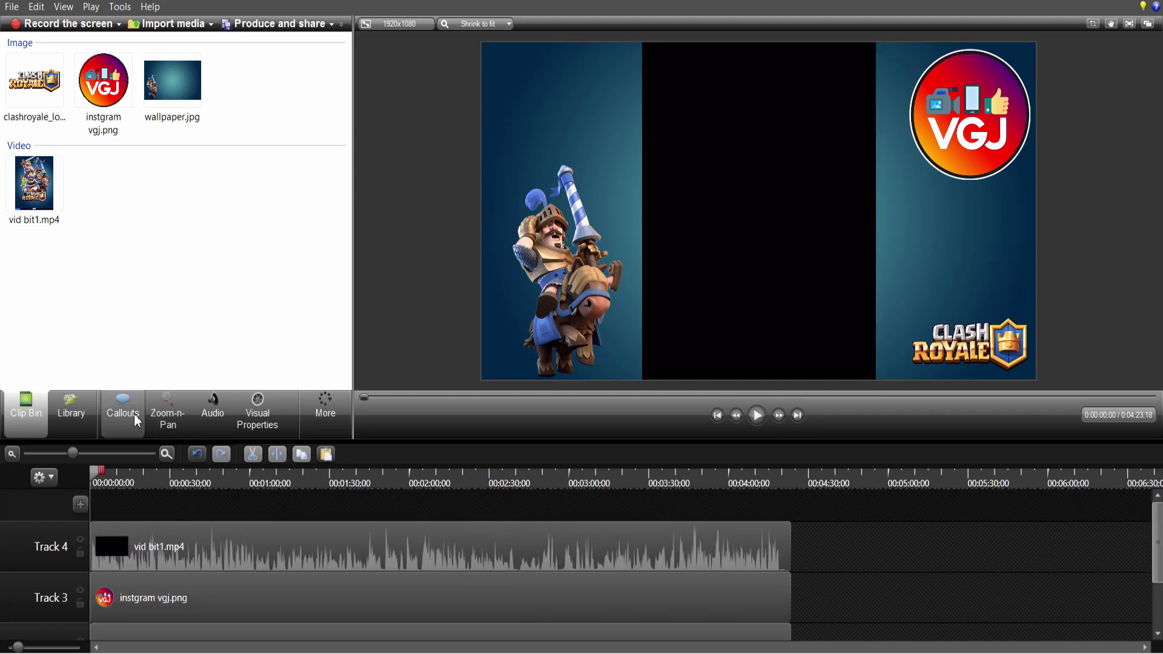
# - Add a text-only T callout on Track 5 and type the creator's handle into it
pyautogui.click(136, 419)
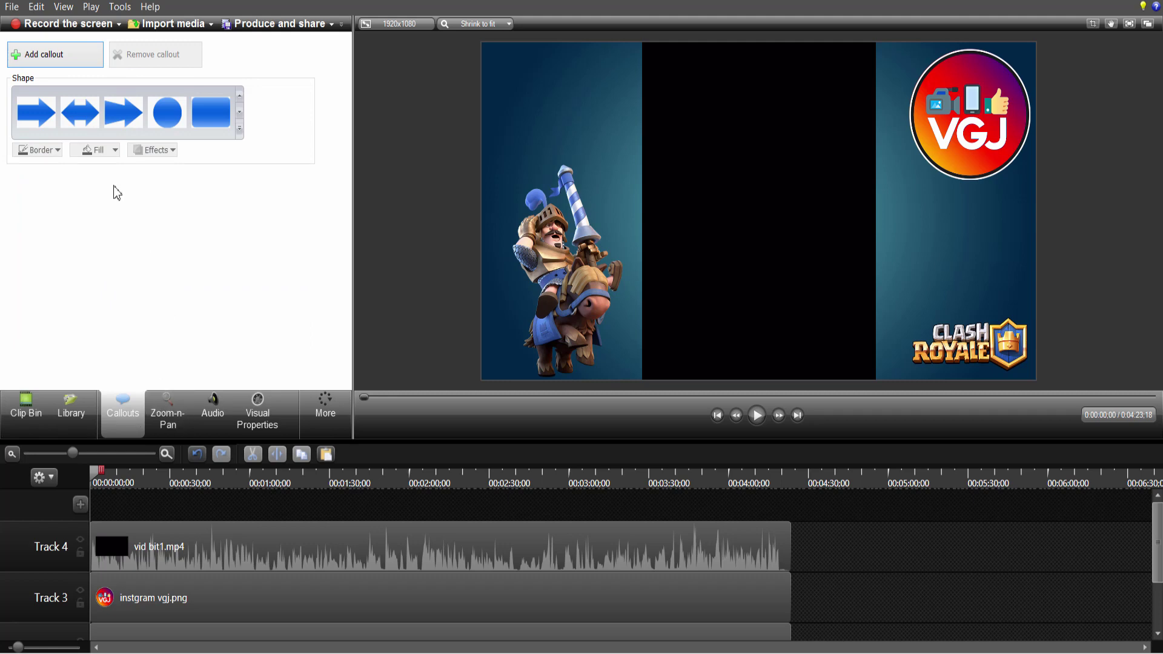
pyautogui.click(78, 60)
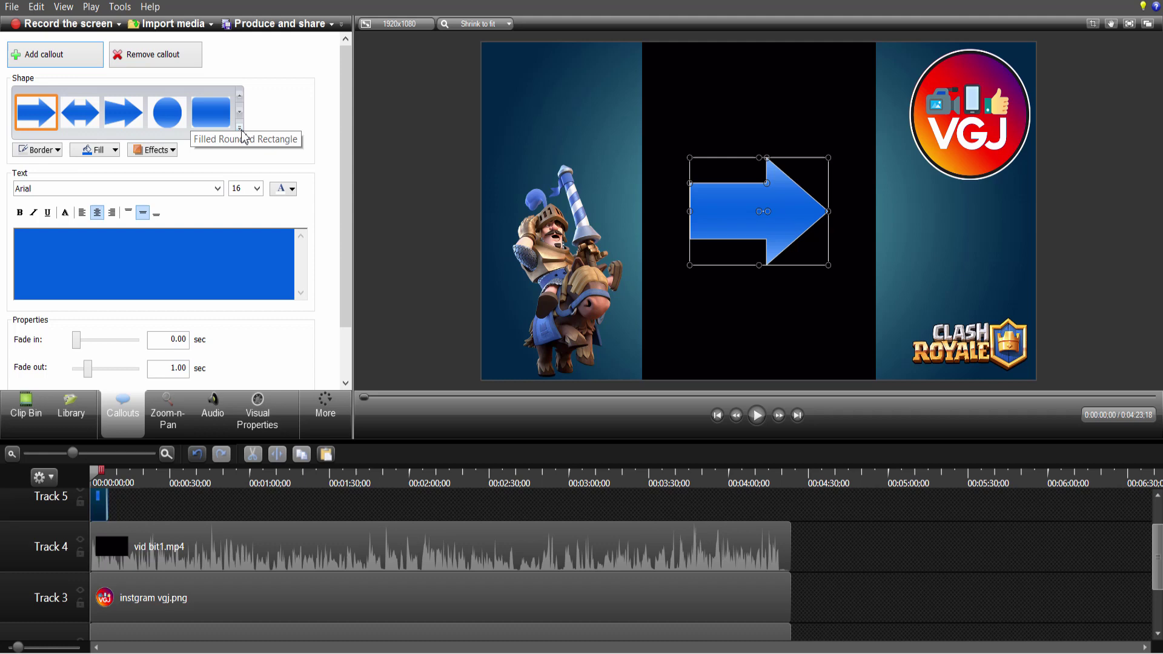
pyautogui.click(241, 129)
pyautogui.click(175, 370)
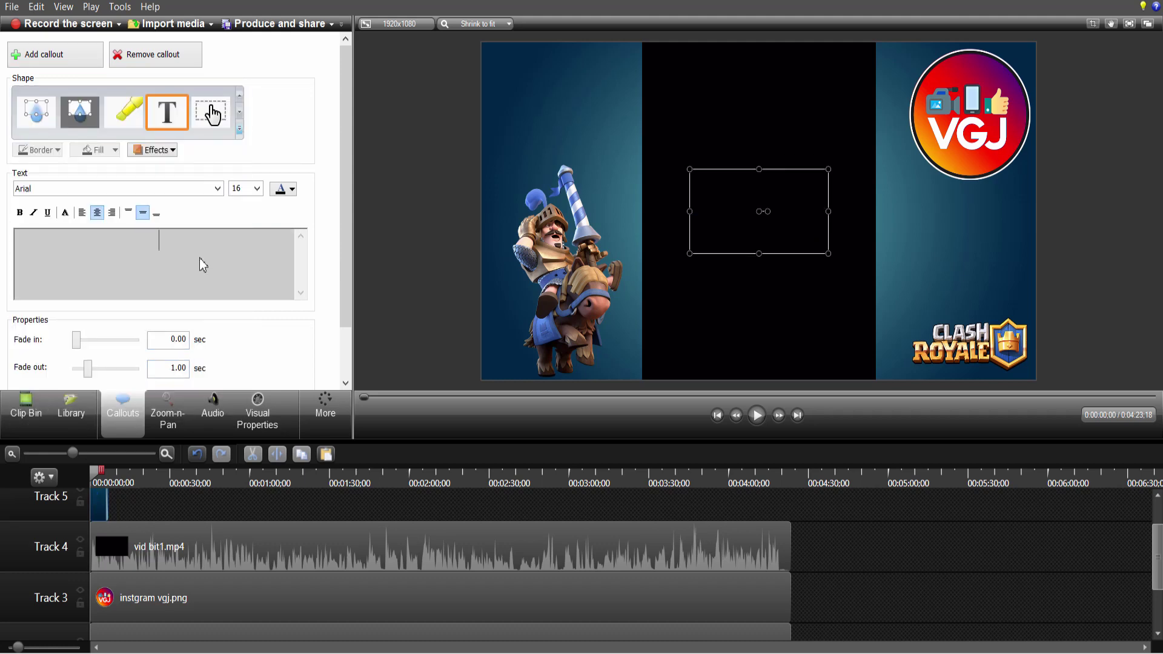
pyautogui.write('@vgjfelix')
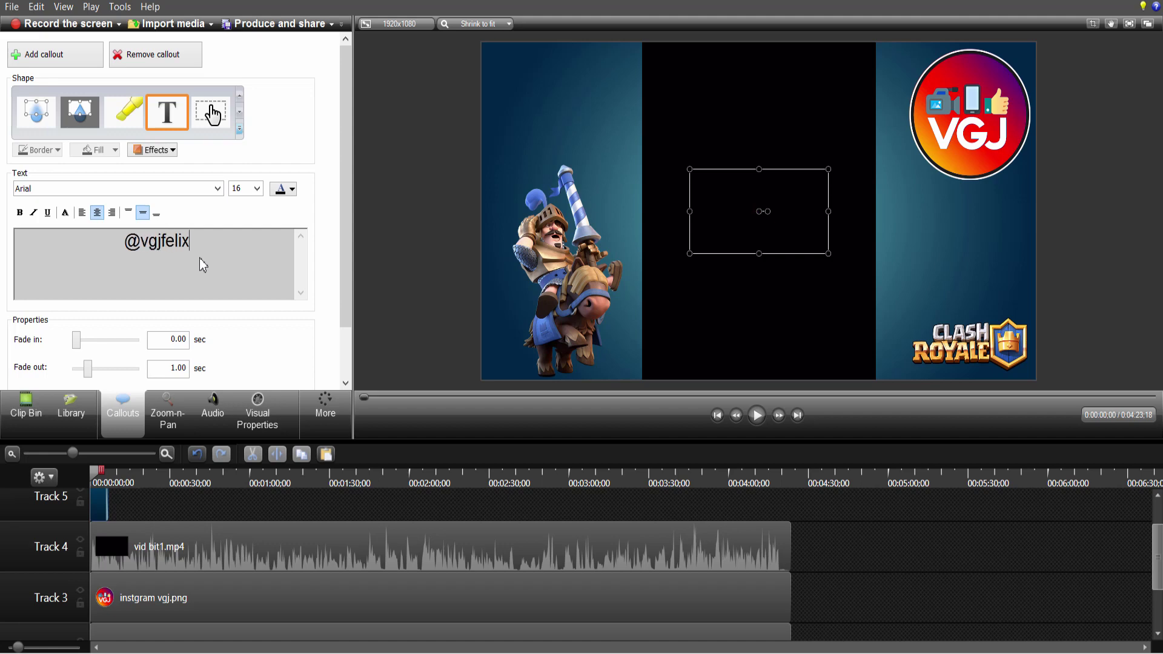
# - Select the callout's handle text and change its font to Supercell-Magic
pyautogui.moveTo(213, 242); pyautogui.dragTo(104, 270)
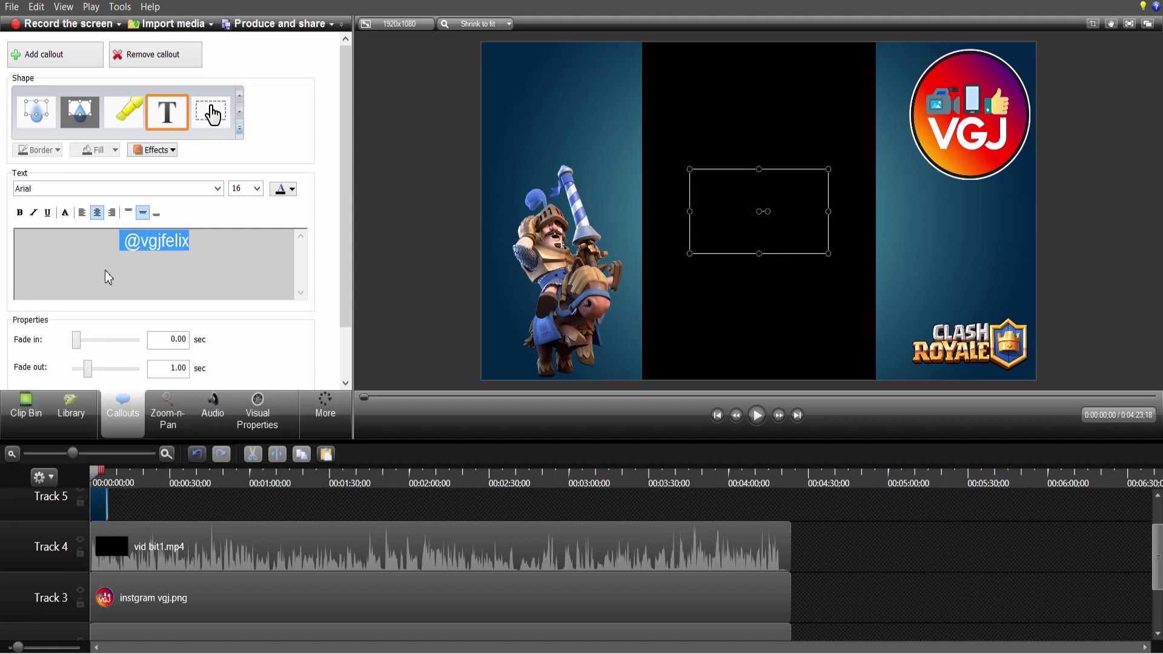
pyautogui.click(217, 188)
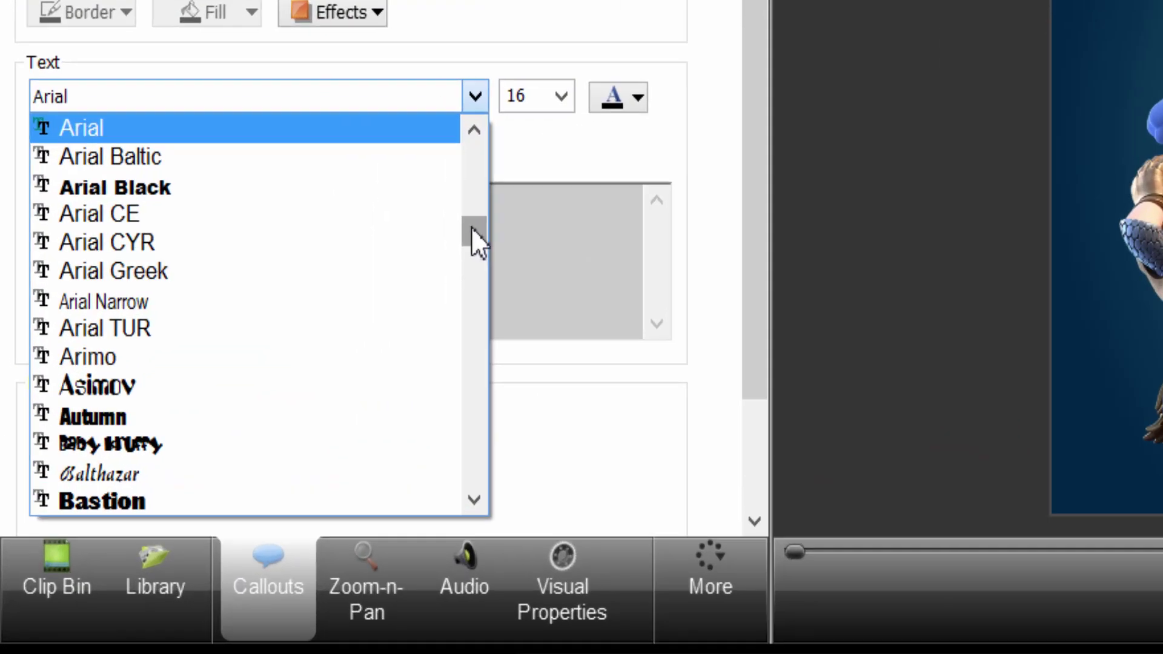
pyautogui.moveTo(218, 249); pyautogui.dragTo(213, 316)
pyautogui.moveTo(548, 395); pyautogui.dragTo(553, 457)
pyautogui.scroll(-6, 392, 459)
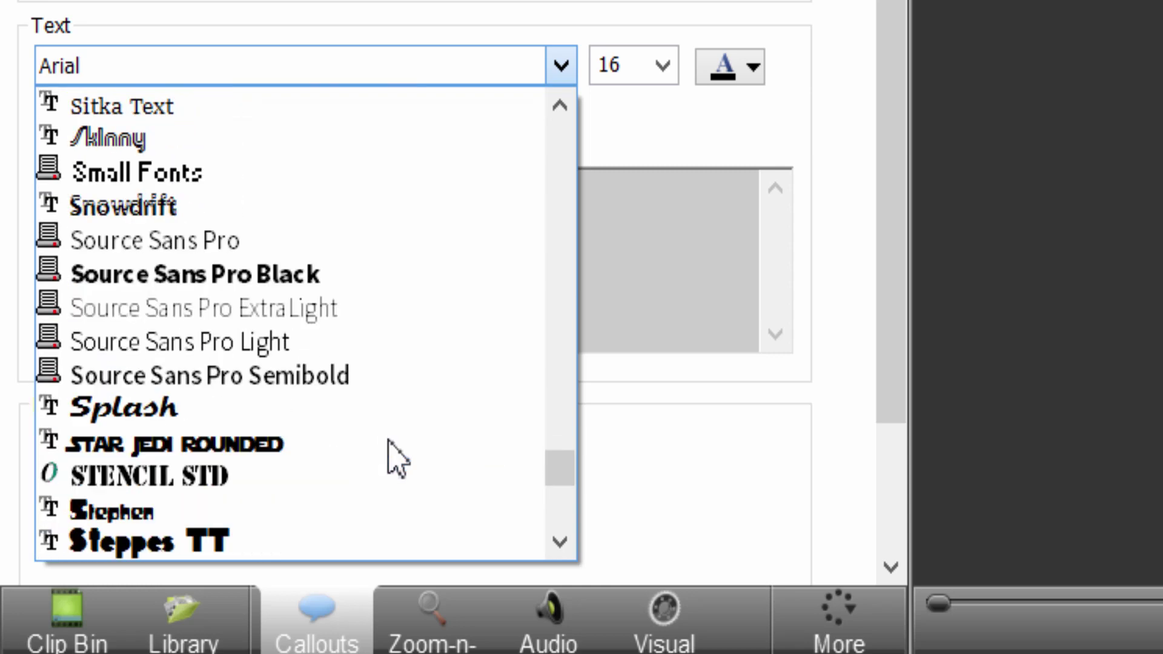
pyautogui.scroll(-7, 393, 459)
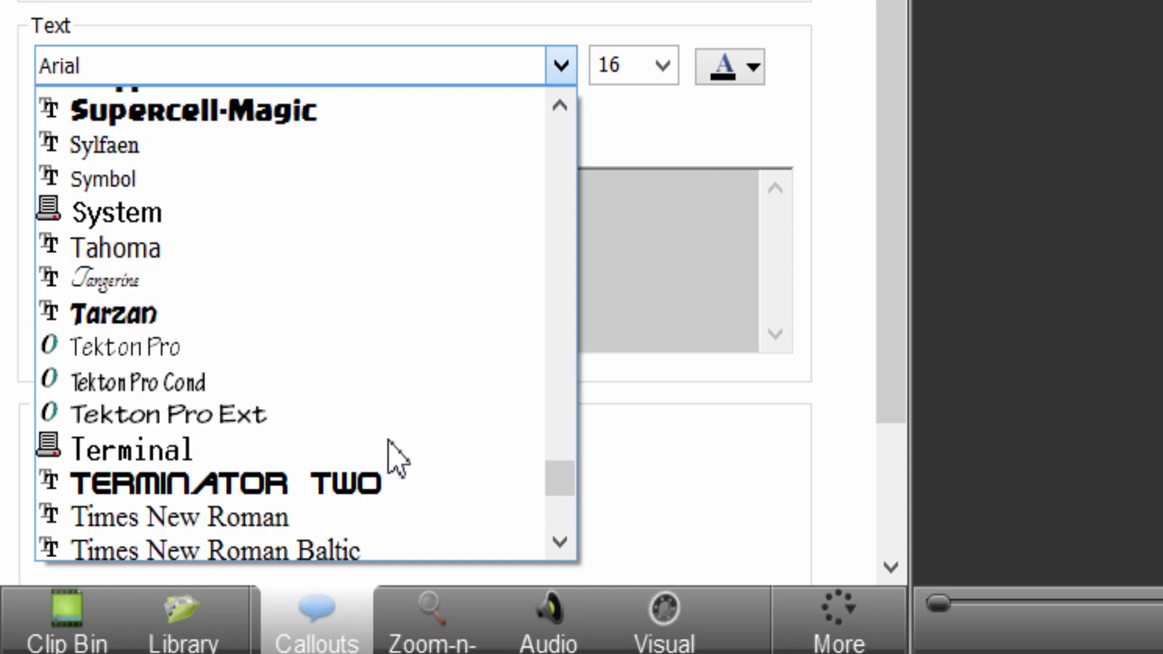
pyautogui.scroll(3, 397, 459)
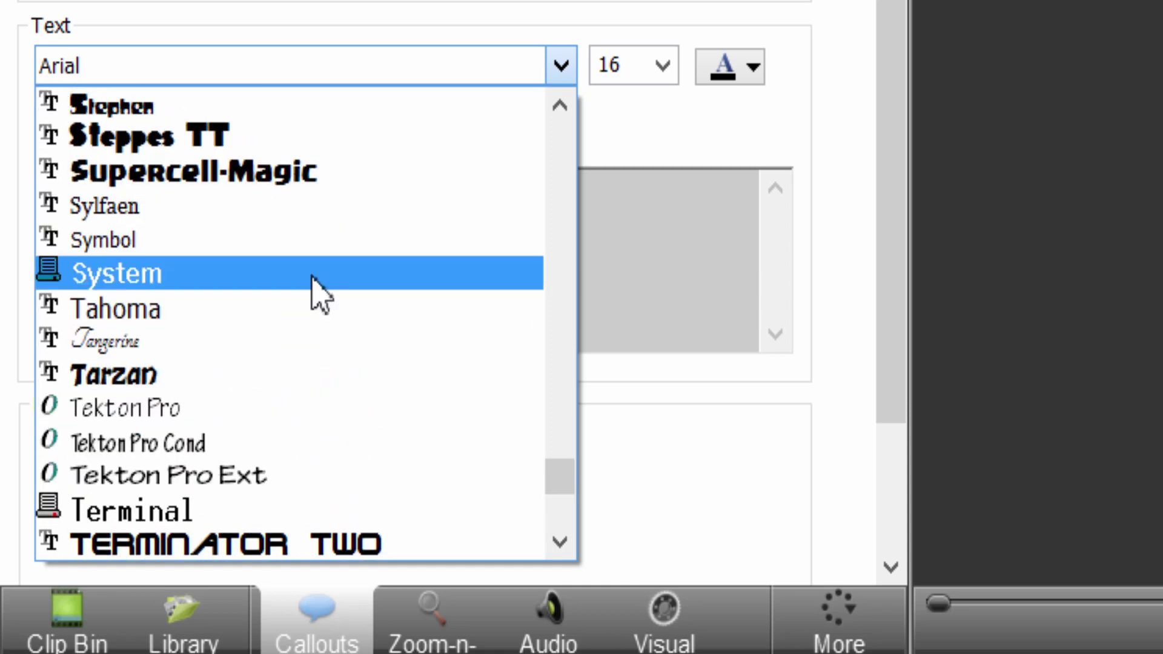
pyautogui.click(326, 179)
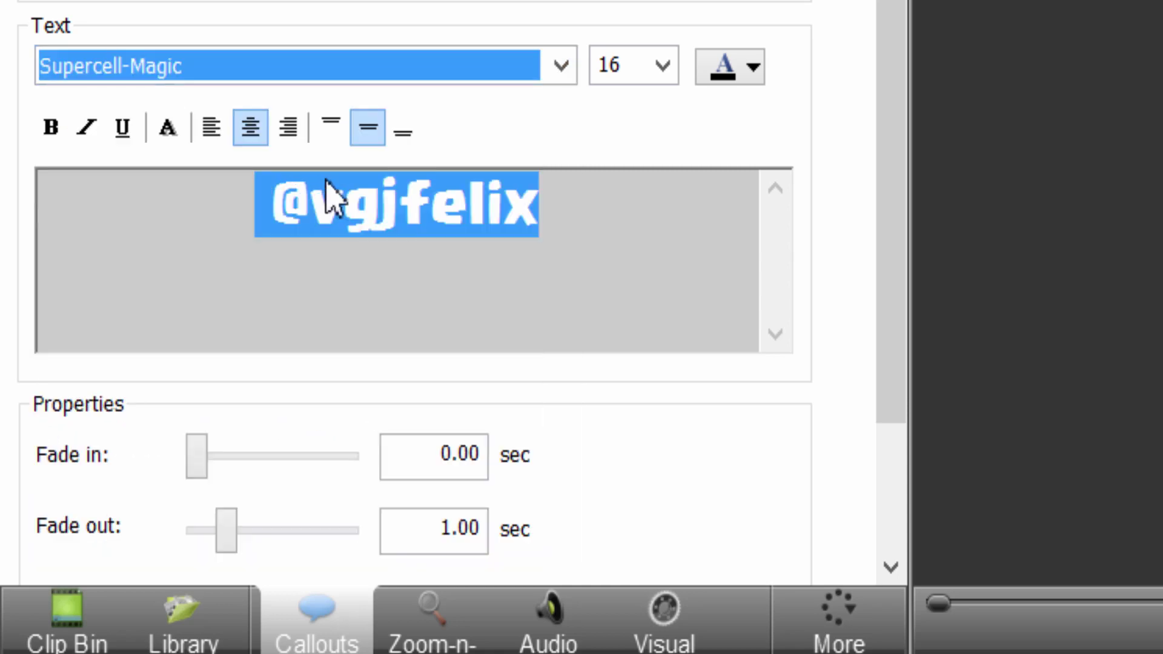
pyautogui.click(754, 67)
# - Pick the text colour, try font sizes 100 then 75, and widen the callout box
pyautogui.click(712, 154)
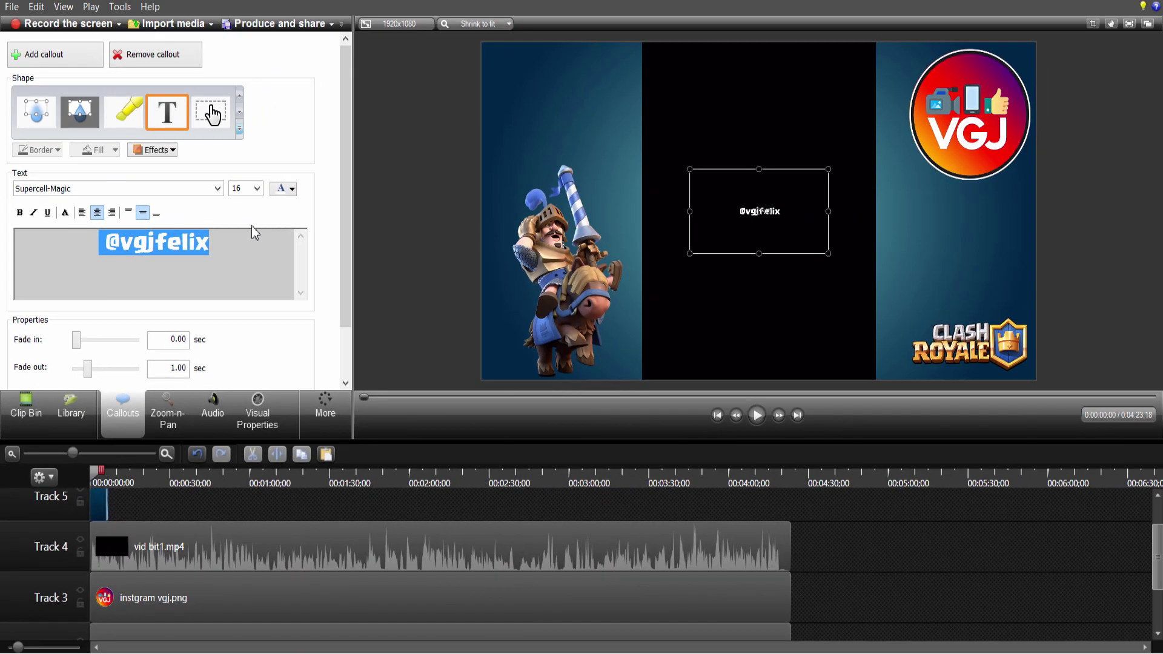
pyautogui.write('100')
pyautogui.press('BackSpace')
pyautogui.press('BackSpace')
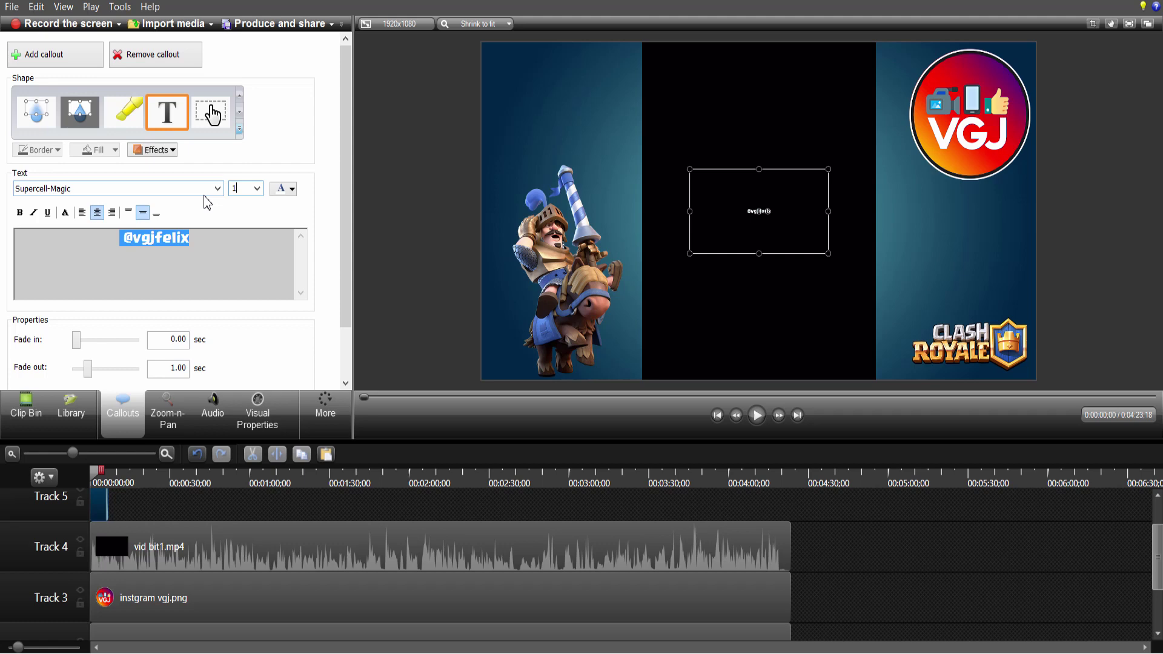
pyautogui.write('75')
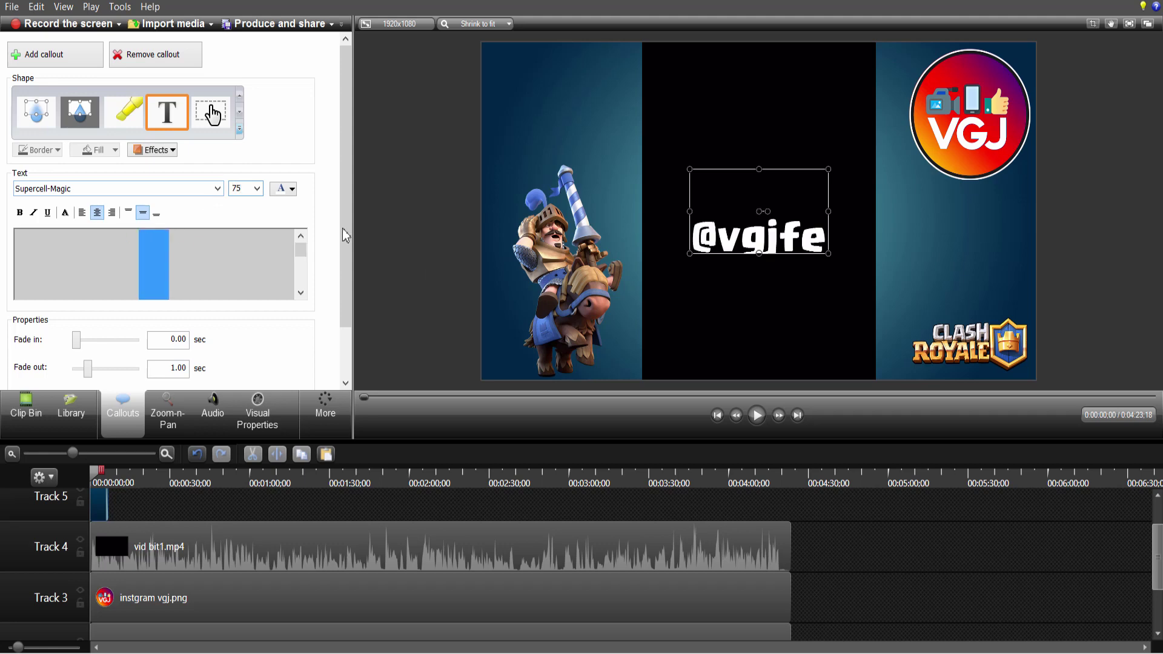
pyautogui.moveTo(828, 212); pyautogui.dragTo(973, 227)
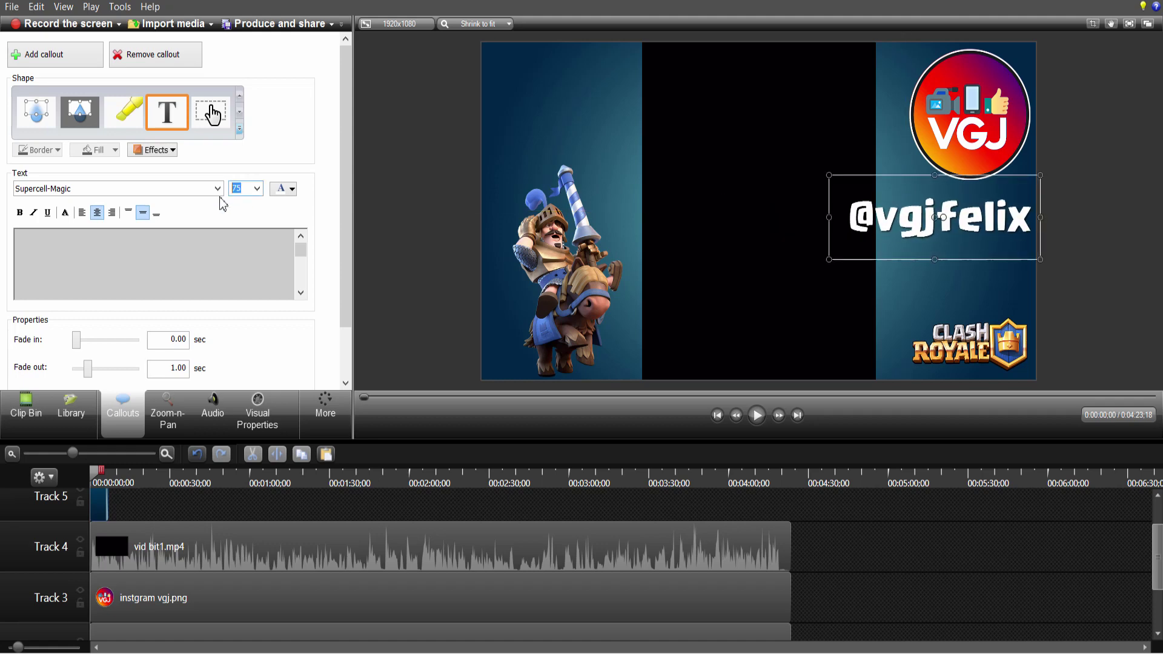
# - Set the handle text to size 50 and position it just below the VGJ logo
pyautogui.click(179, 262)
pyautogui.hotkey('ctrl', 'a')
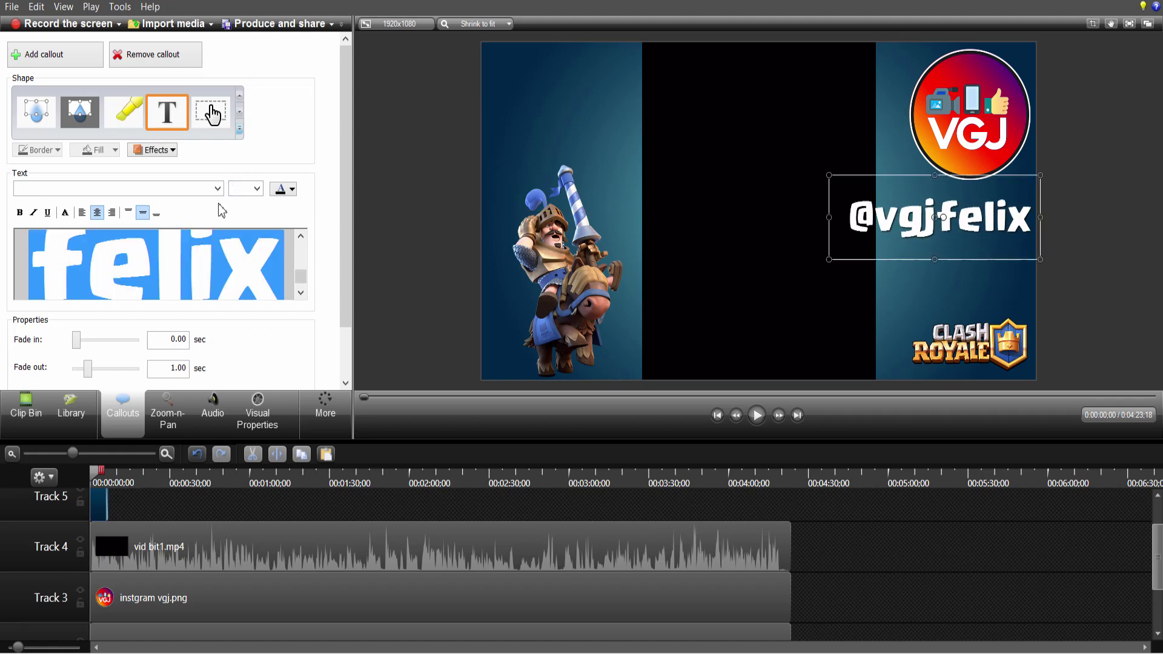
pyautogui.click(242, 189)
pyautogui.write('50')
pyautogui.press('Return')
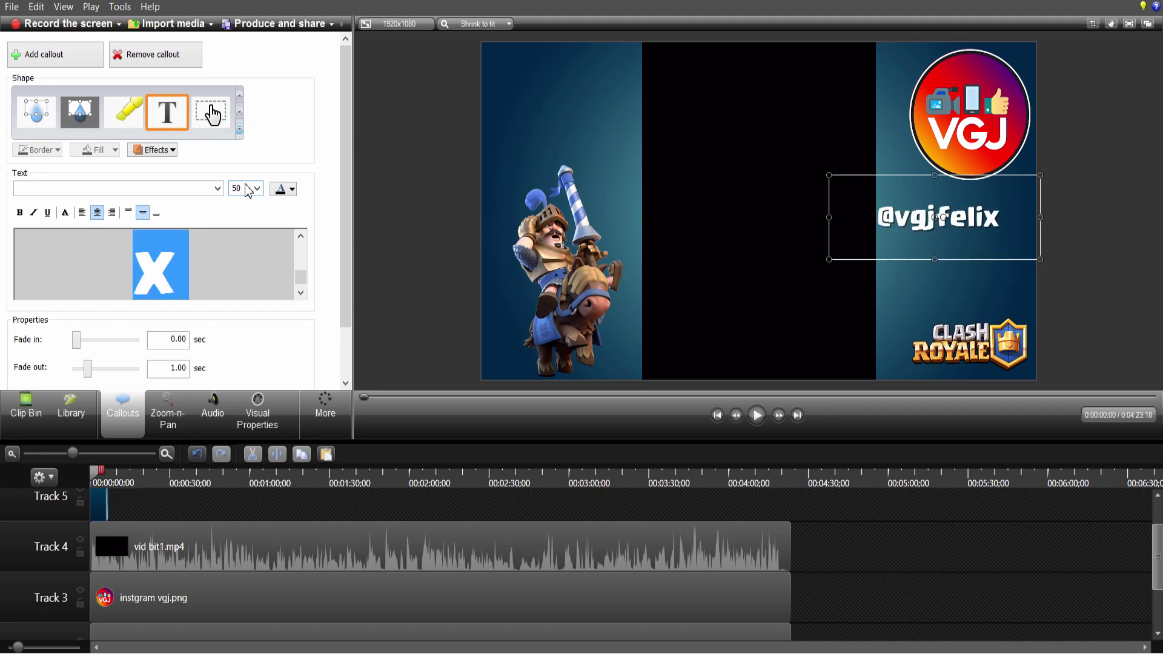
pyautogui.moveTo(973, 230); pyautogui.dragTo(1036, 213)
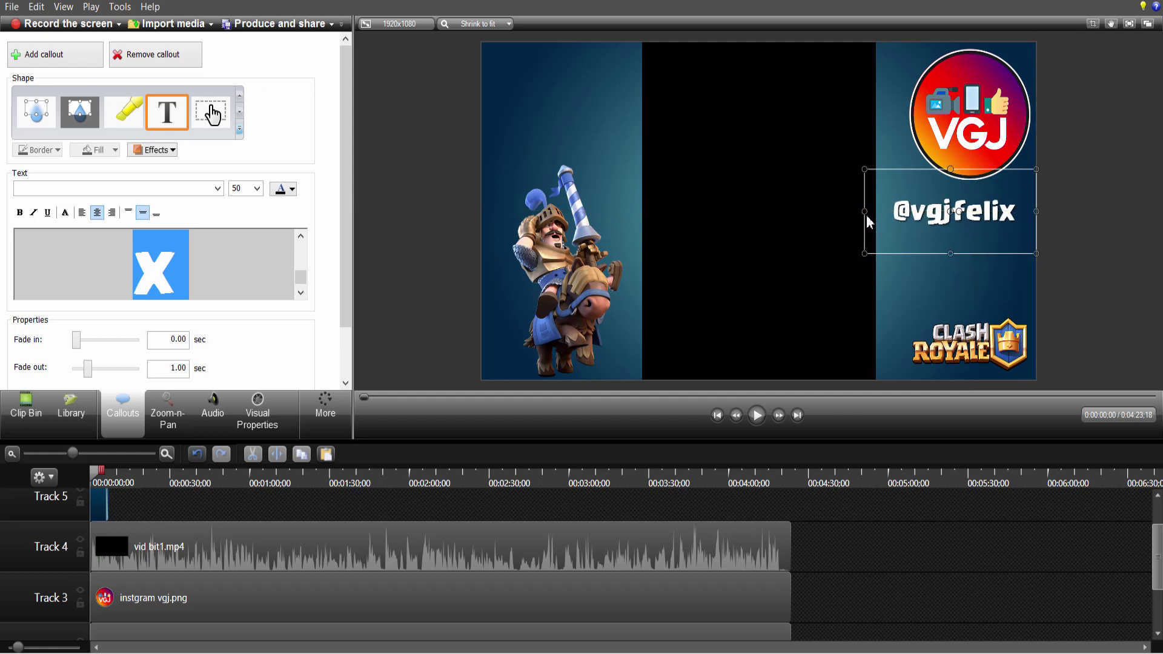
pyautogui.moveTo(867, 217); pyautogui.dragTo(880, 218)
pyautogui.click(964, 115)
# - Nudge the VGJ logo slightly left and down in the preview
pyautogui.moveTo(965, 115); pyautogui.dragTo(957, 118)
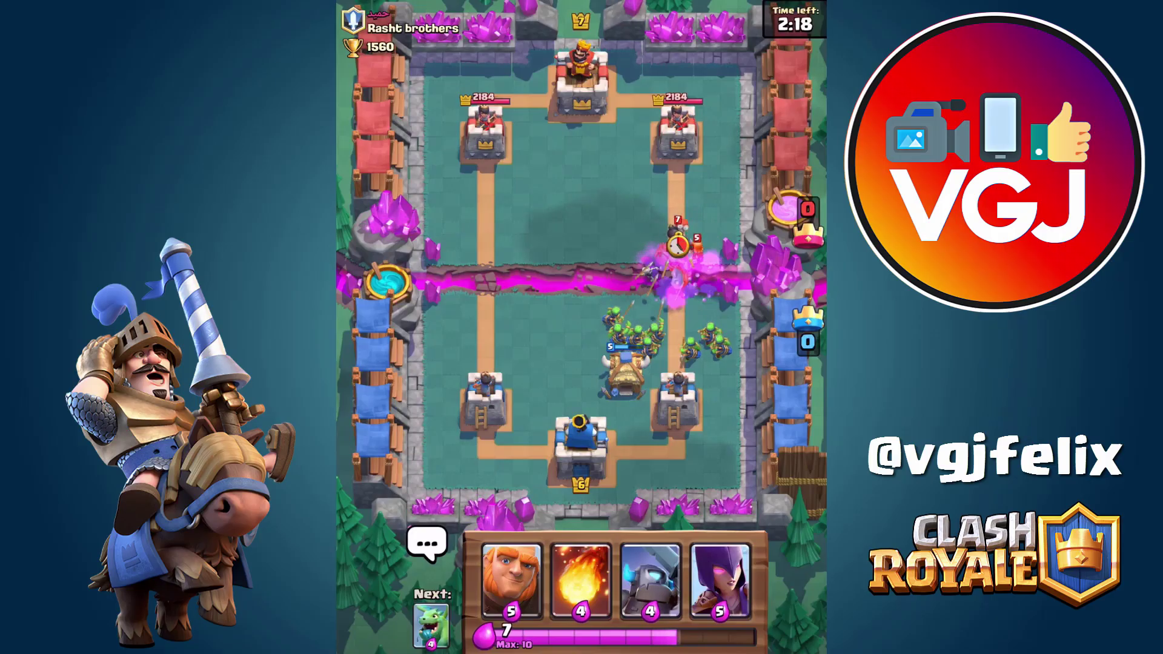